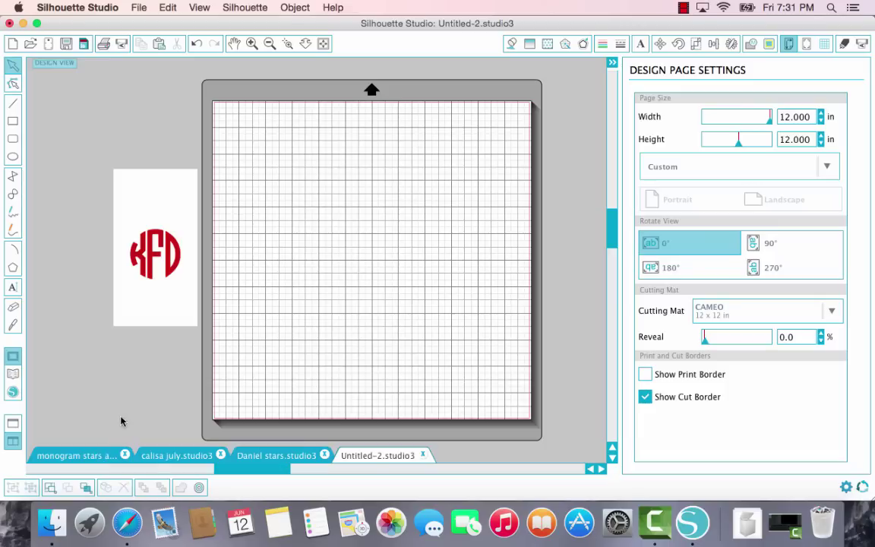
# View the finished stars-and-stripes monogram zoomed out, then return to Untitled-2
pyautogui.click(99, 459)
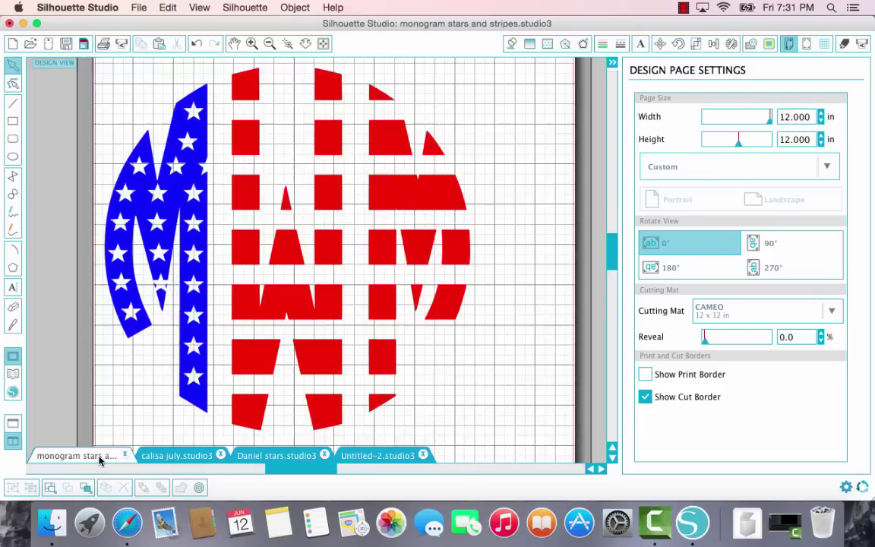
pyautogui.click(270, 44)
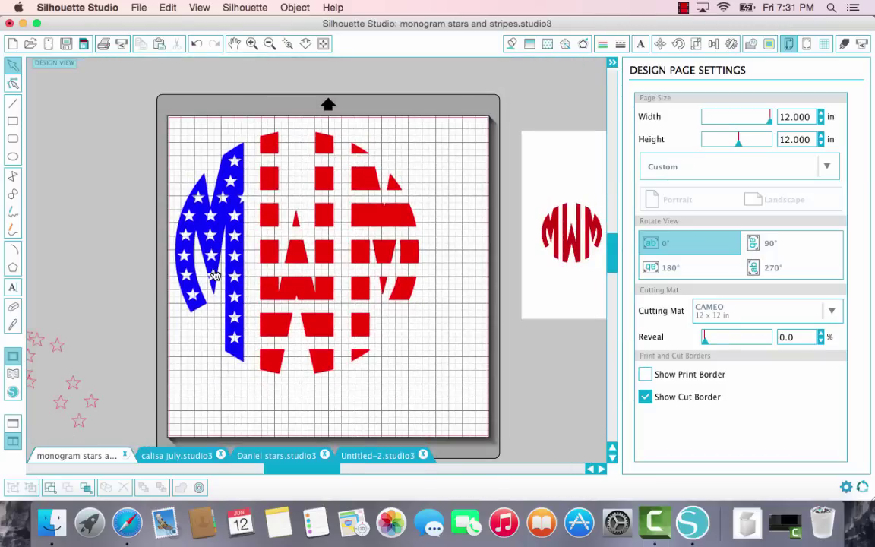
pyautogui.click(376, 456)
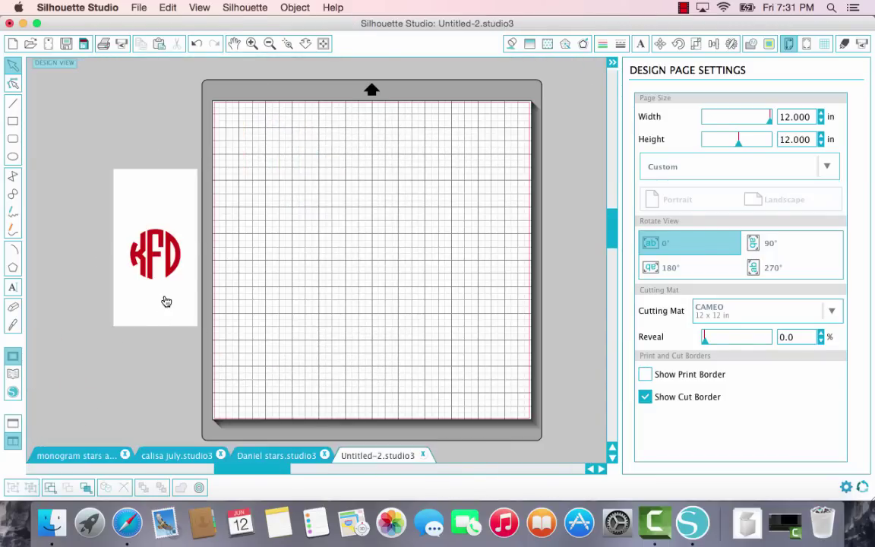
# Position the KFD image at the mat's upper-left and bring up the trace settings
pyautogui.moveTo(168, 313); pyautogui.dragTo(283, 269)
pyautogui.click(318, 248)
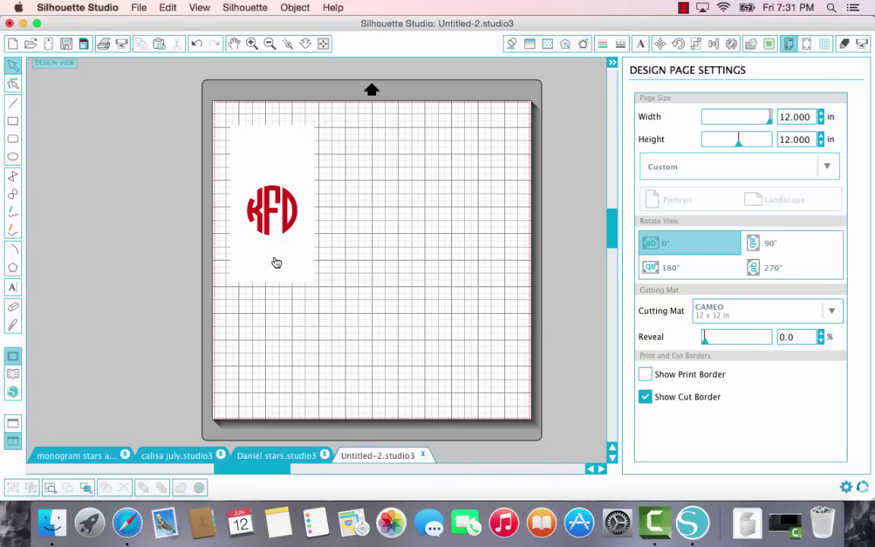
pyautogui.moveTo(276, 262); pyautogui.dragTo(276, 248)
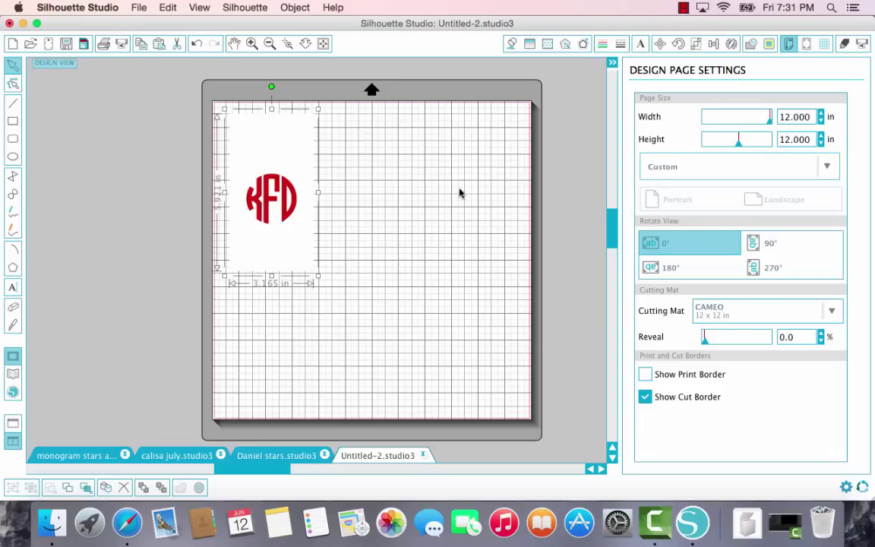
pyautogui.click(770, 48)
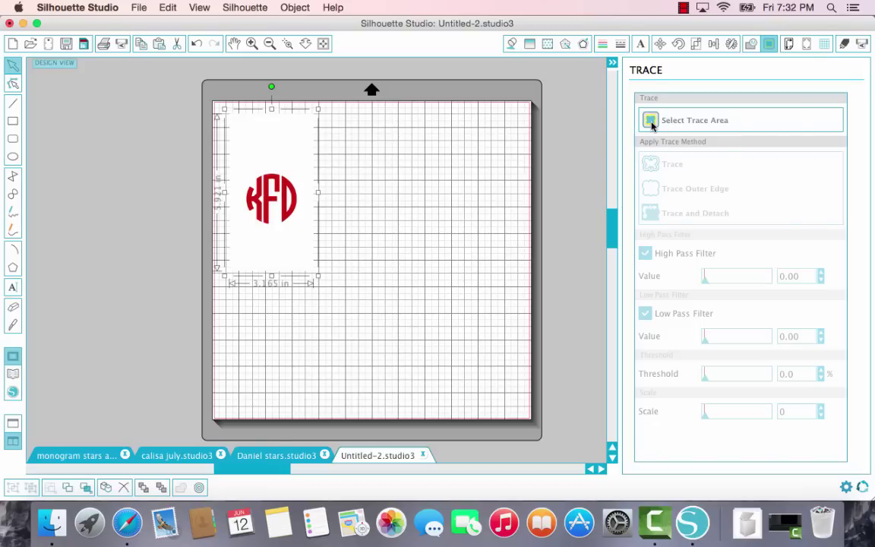
# Mark a trace area around the KFD monogram and lower the trace scale to 4
pyautogui.click(651, 121)
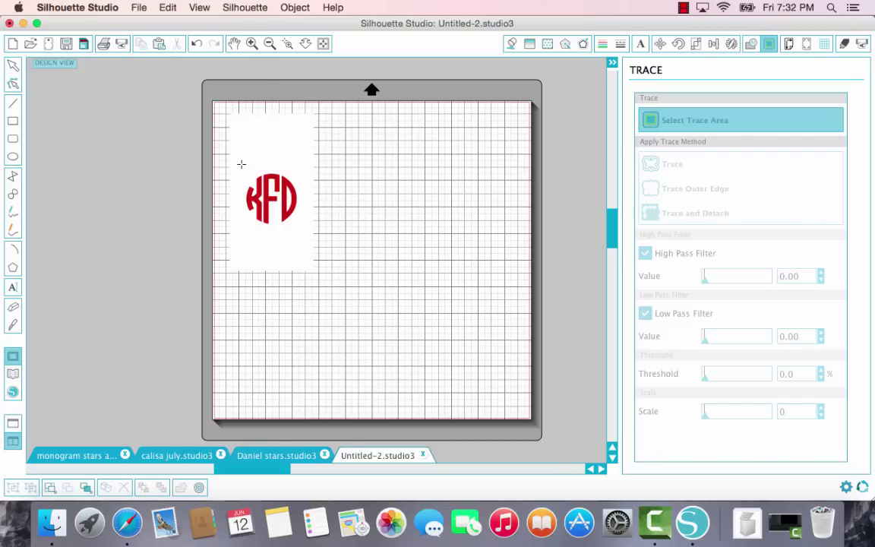
pyautogui.moveTo(235, 165)
pyautogui.mouseDown()
pyautogui.moveTo(250, 236)
pyautogui.moveTo(314, 244)
pyautogui.mouseUp()
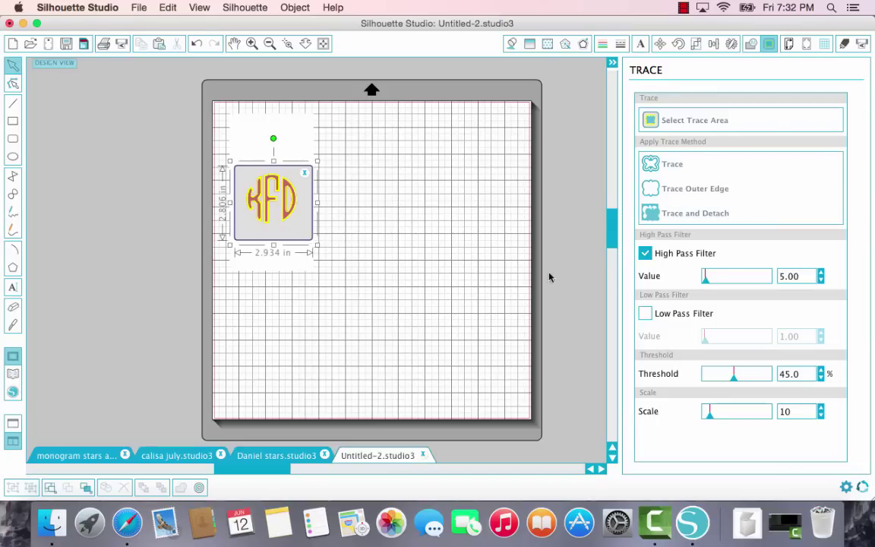
pyautogui.click(821, 416)
pyautogui.click(821, 415)
pyautogui.click(820, 416)
pyautogui.click(820, 415)
pyautogui.click(821, 416)
pyautogui.click(820, 416)
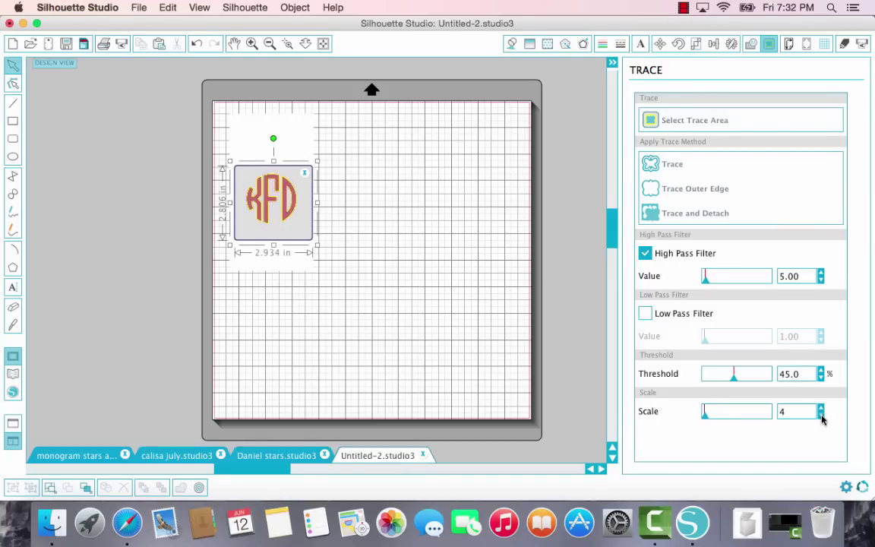
# Set the trace threshold to 50.9 so only the letters preview in yellow
pyautogui.click(821, 371)
pyautogui.click(821, 370)
pyautogui.moveTo(807, 372); pyautogui.dragTo(778, 372)
pyautogui.write('50.9')
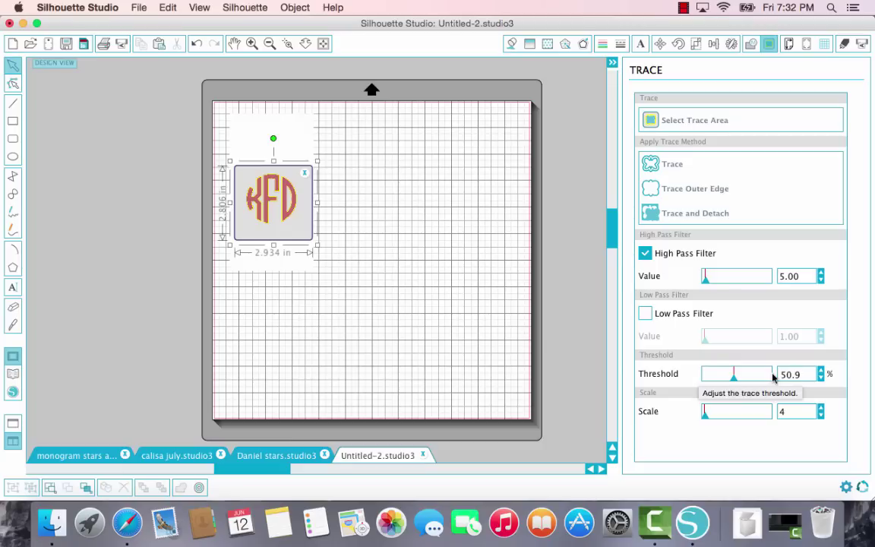
pyautogui.press('Return')
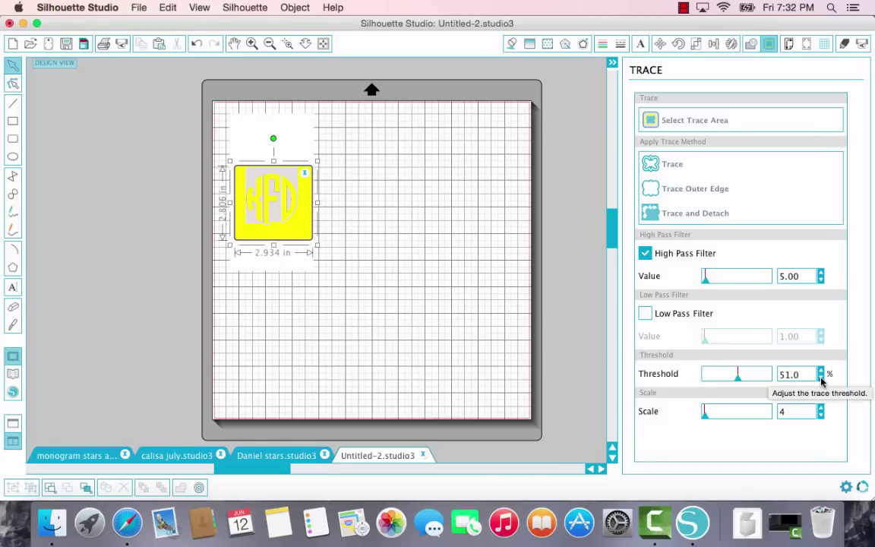
pyautogui.click(822, 378)
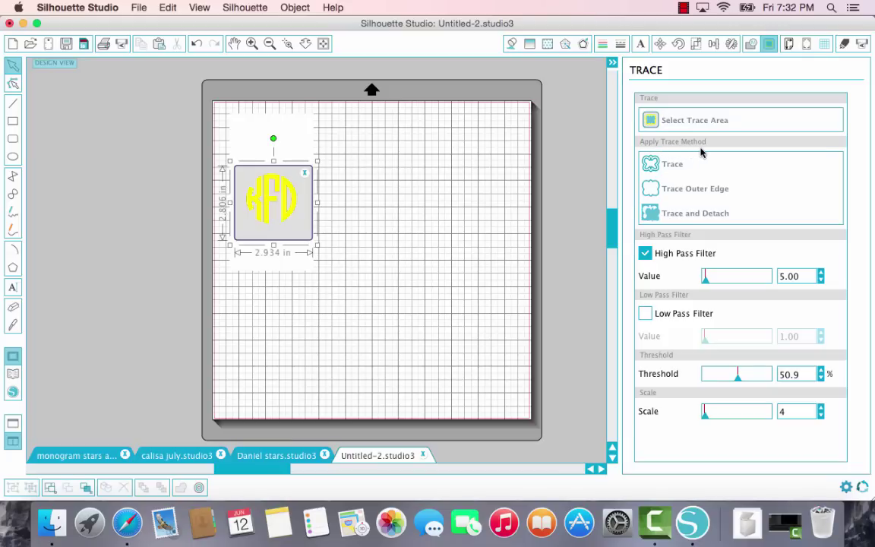
# Trace the whole KFD image into cut lines and move the original image off the mat
pyautogui.click(668, 168)
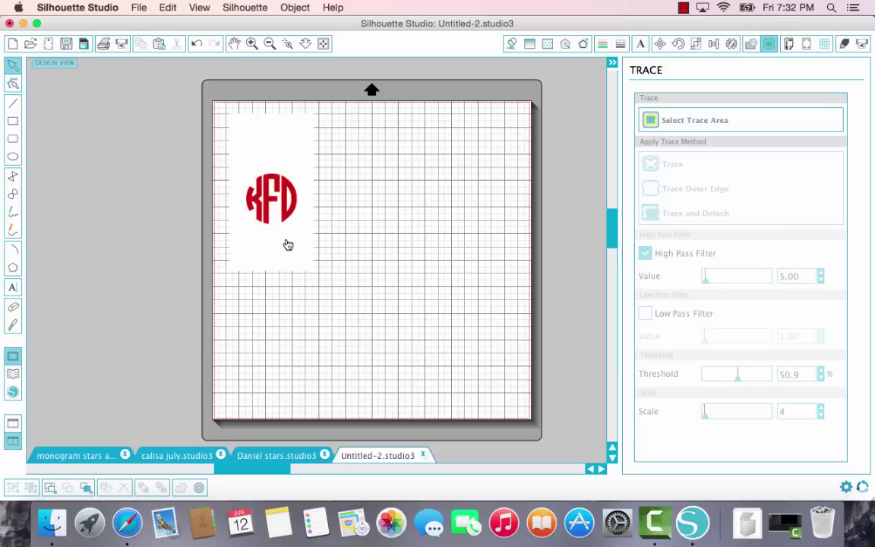
pyautogui.moveTo(285, 242); pyautogui.dragTo(100, 236)
pyautogui.click(143, 235)
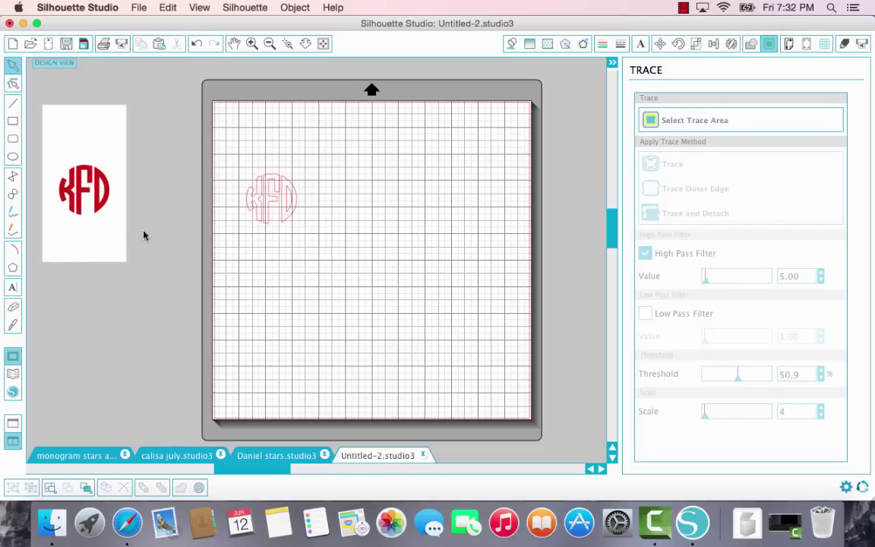
# Move the traced outline to the mat's top-left and enlarge it to about 9.067 in wide
pyautogui.click(283, 215)
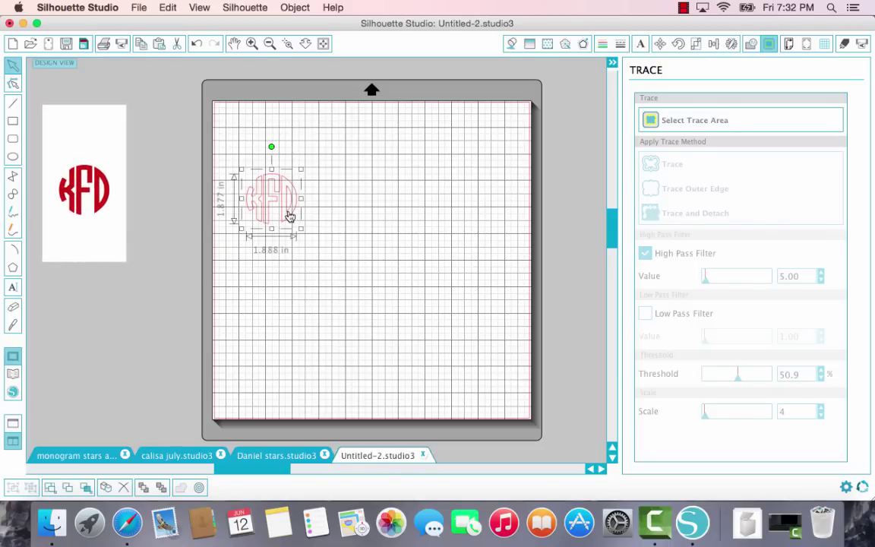
pyautogui.moveTo(282, 215); pyautogui.dragTo(279, 158)
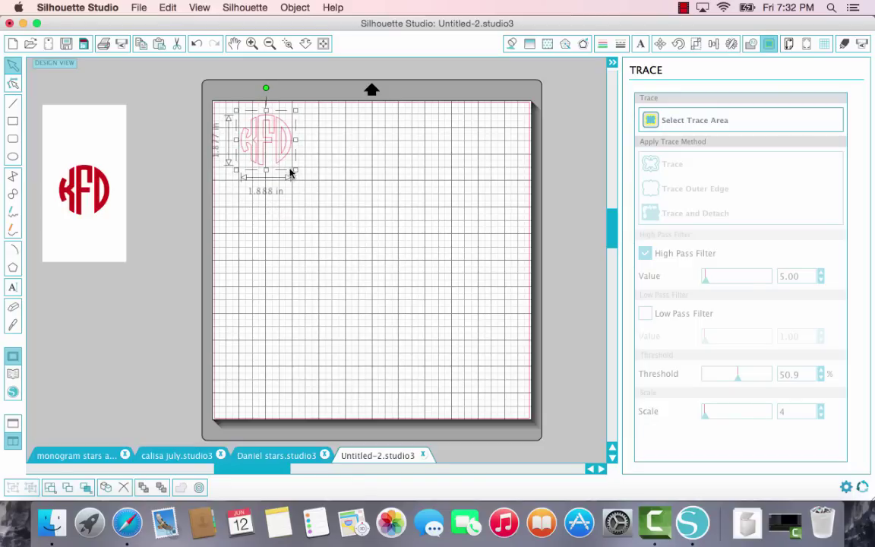
pyautogui.moveTo(296, 173); pyautogui.dragTo(500, 352)
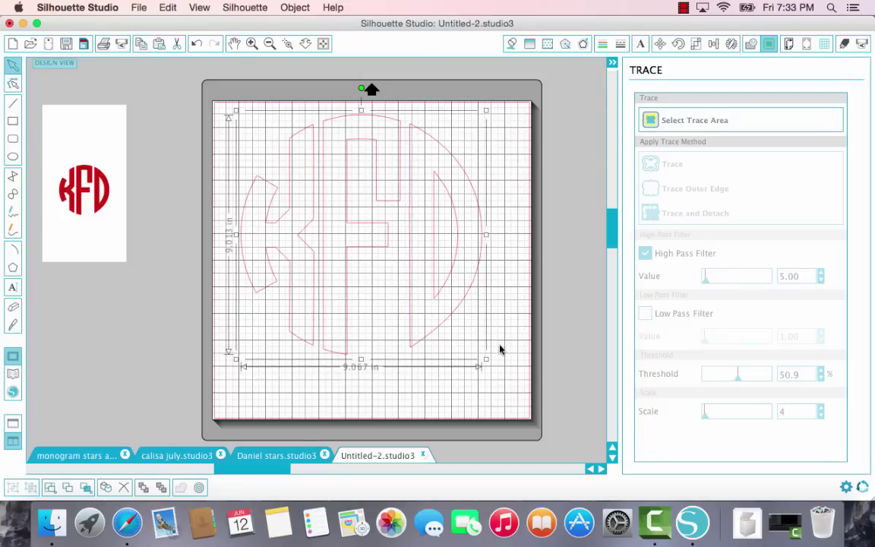
pyautogui.click(407, 313)
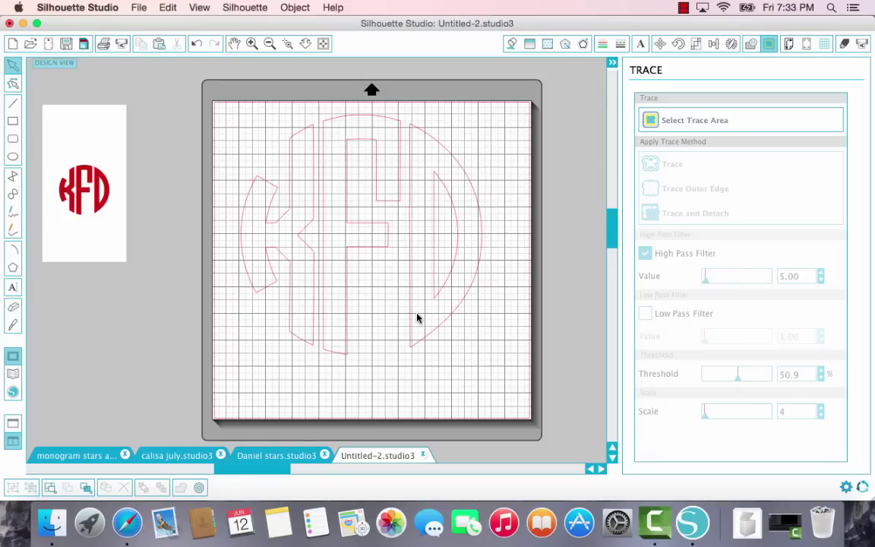
pyautogui.moveTo(408, 317); pyautogui.dragTo(399, 314)
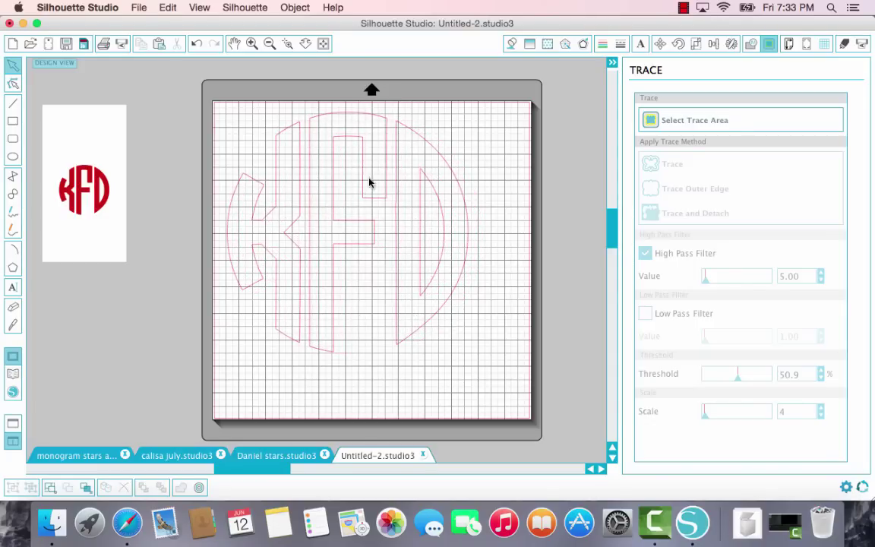
pyautogui.click(297, 202)
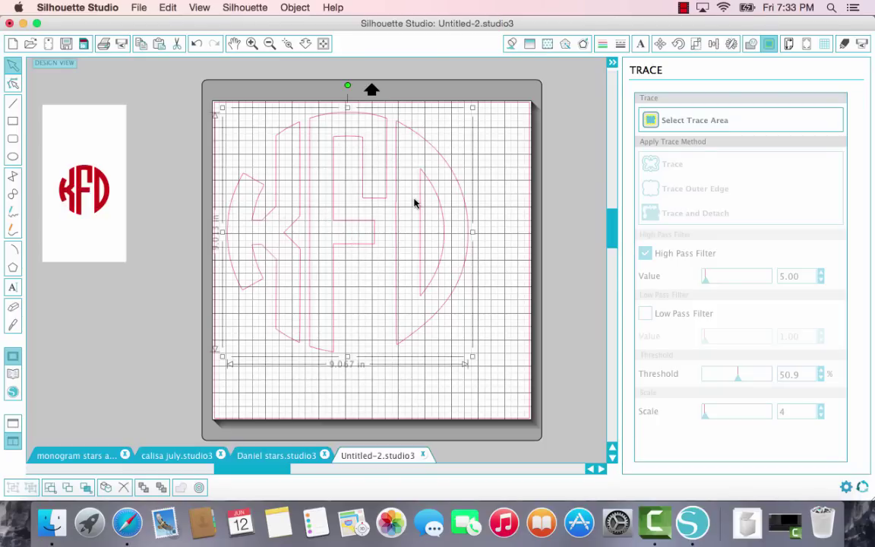
# Release the traced monogram into separate letters and fill the K solid blue
pyautogui.rightClick(338, 228)
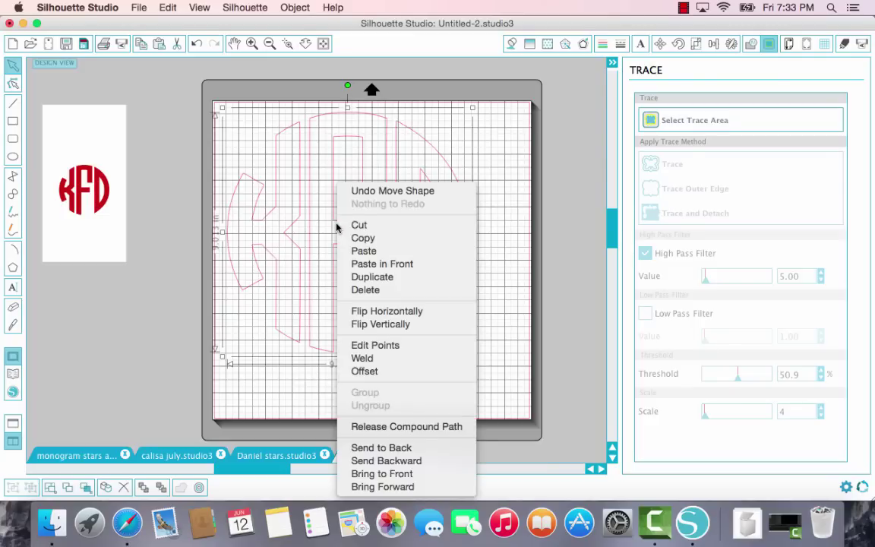
pyautogui.click(416, 427)
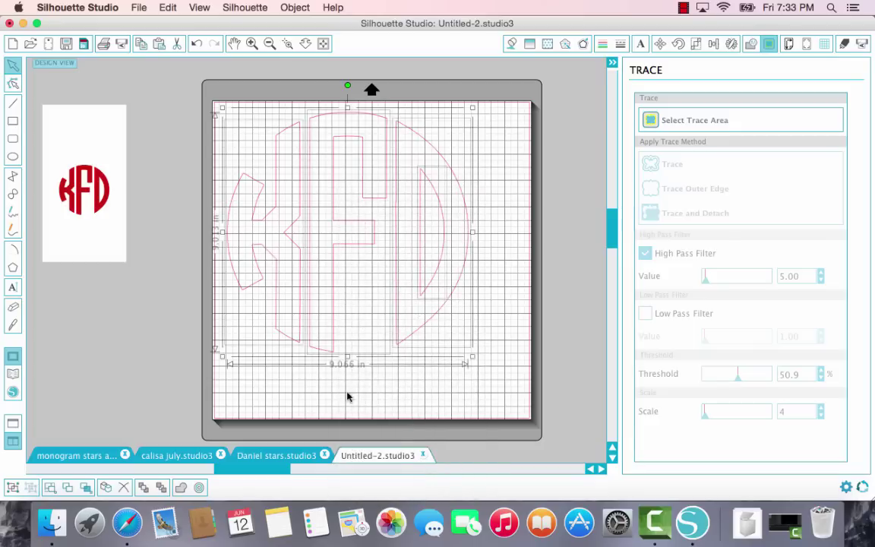
pyautogui.click(303, 399)
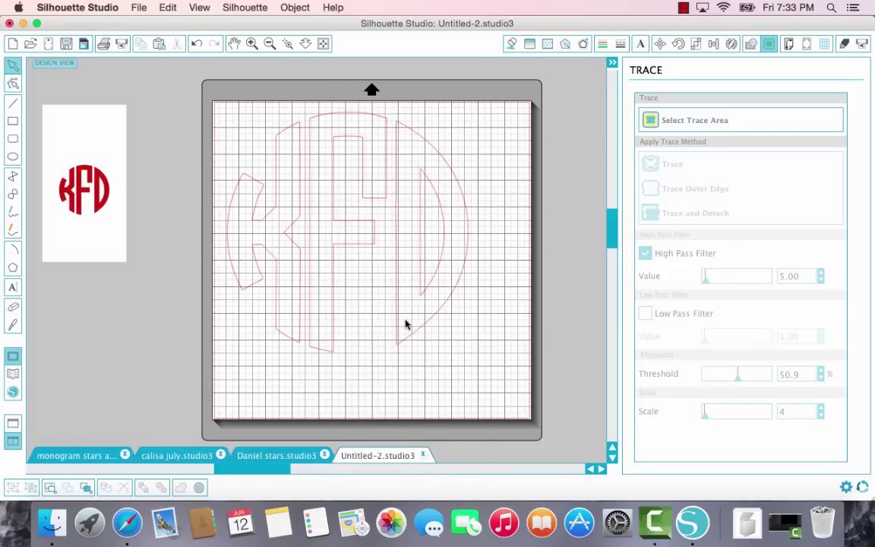
pyautogui.click(279, 262)
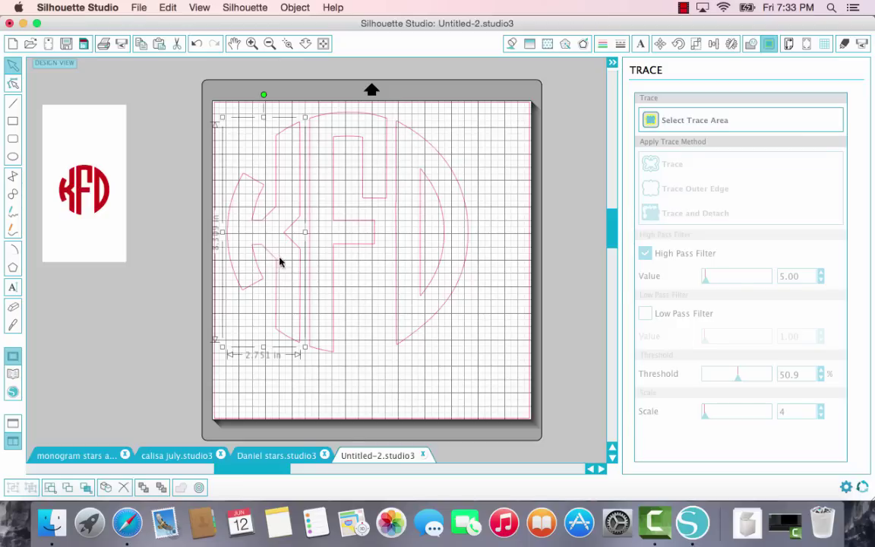
pyautogui.click(513, 47)
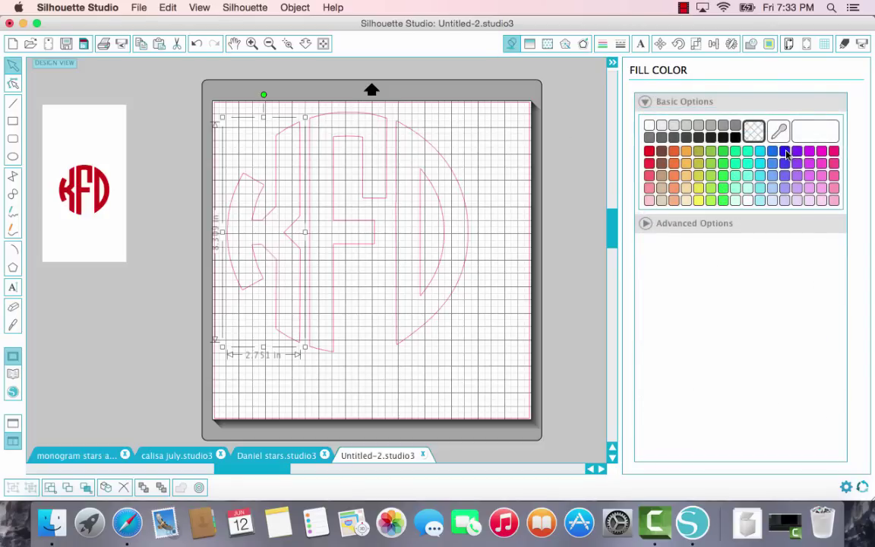
pyautogui.click(785, 152)
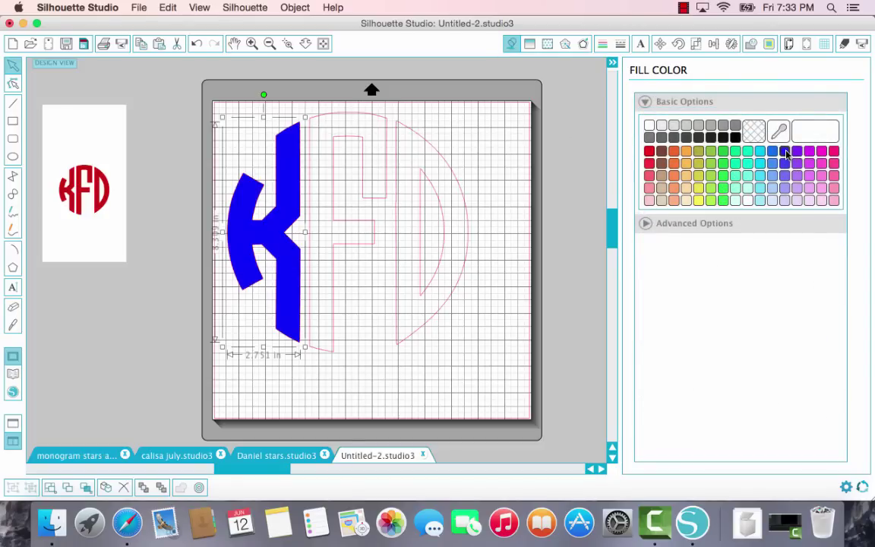
pyautogui.click(603, 46)
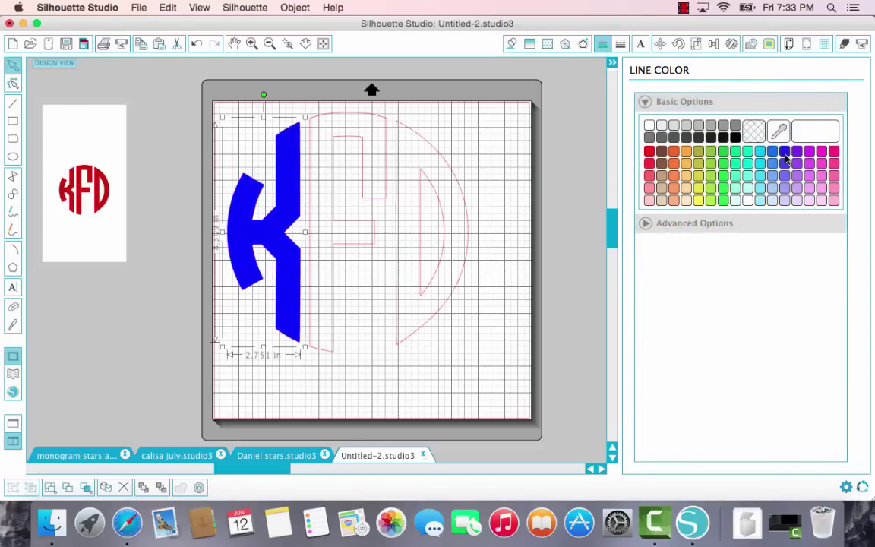
pyautogui.click(380, 334)
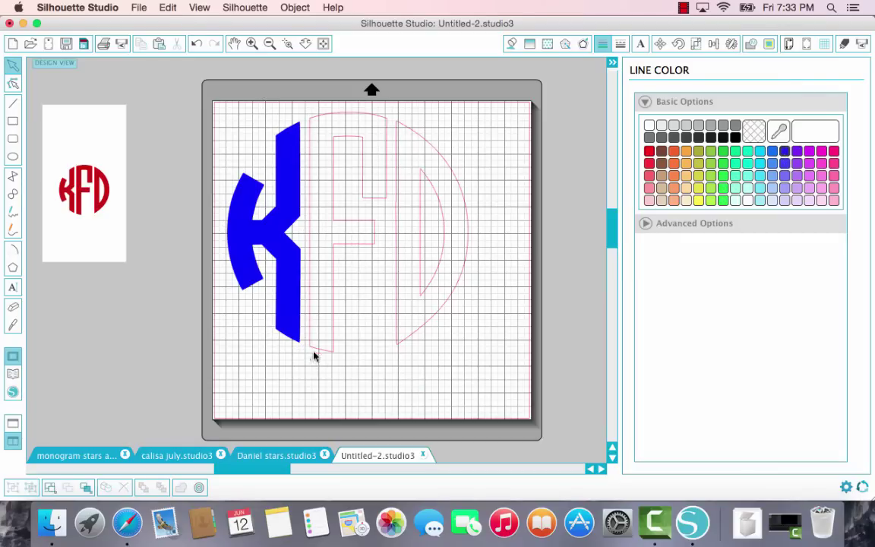
# Group the F and D, fill them red, and make them a compound path
pyautogui.moveTo(316, 352); pyautogui.dragTo(487, 124)
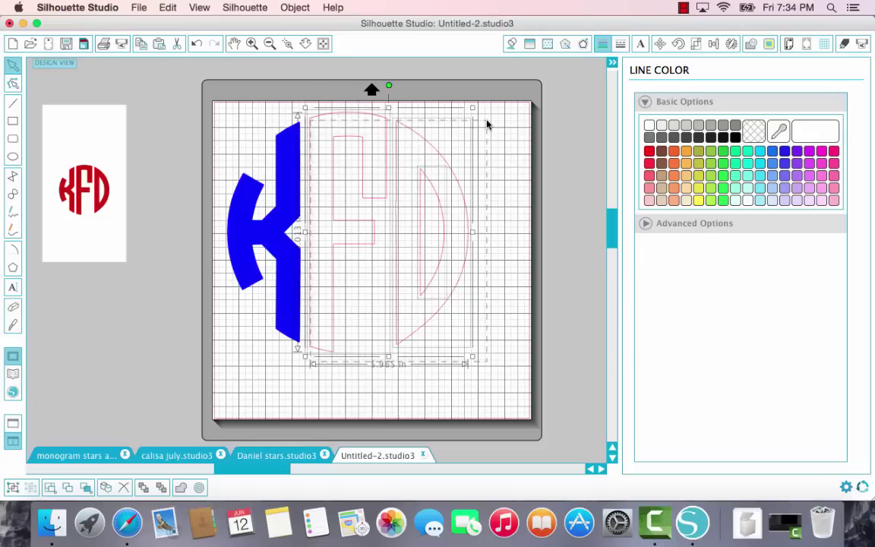
pyautogui.rightClick(416, 165)
pyautogui.click(465, 369)
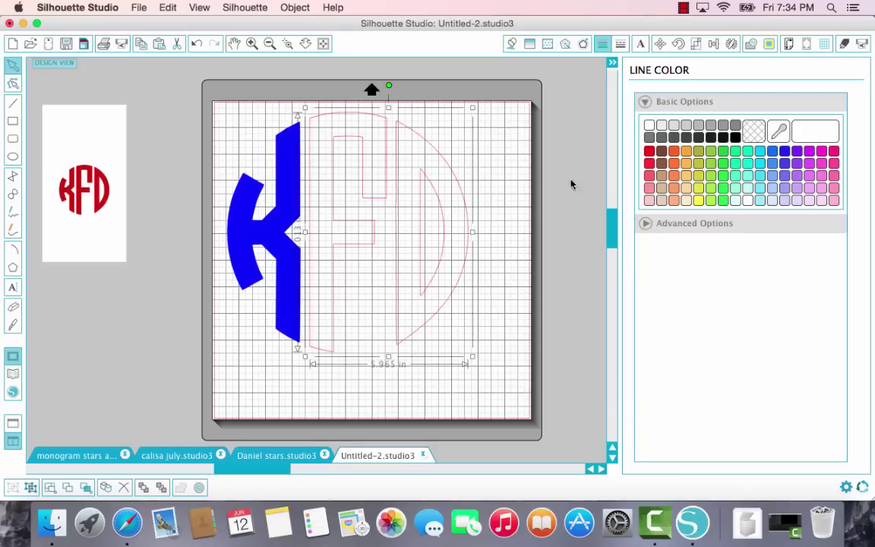
pyautogui.click(517, 44)
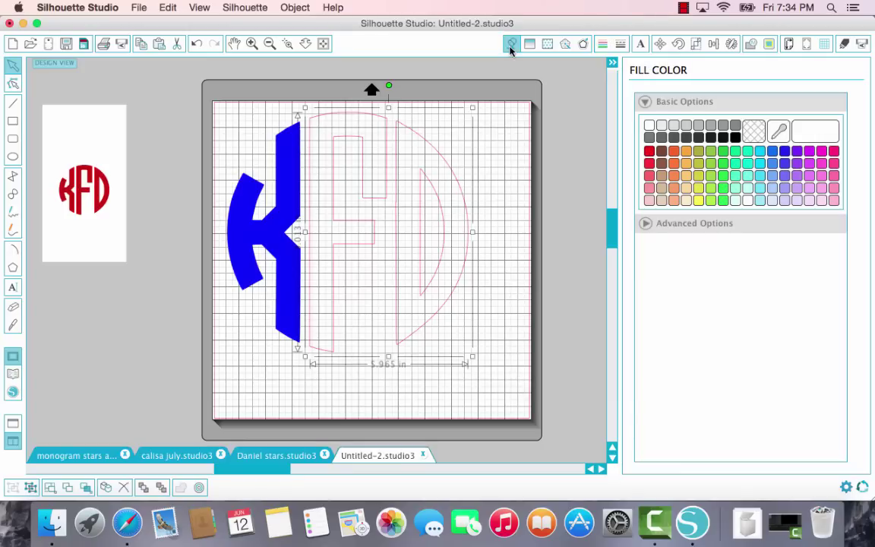
pyautogui.click(650, 152)
pyautogui.rightClick(425, 321)
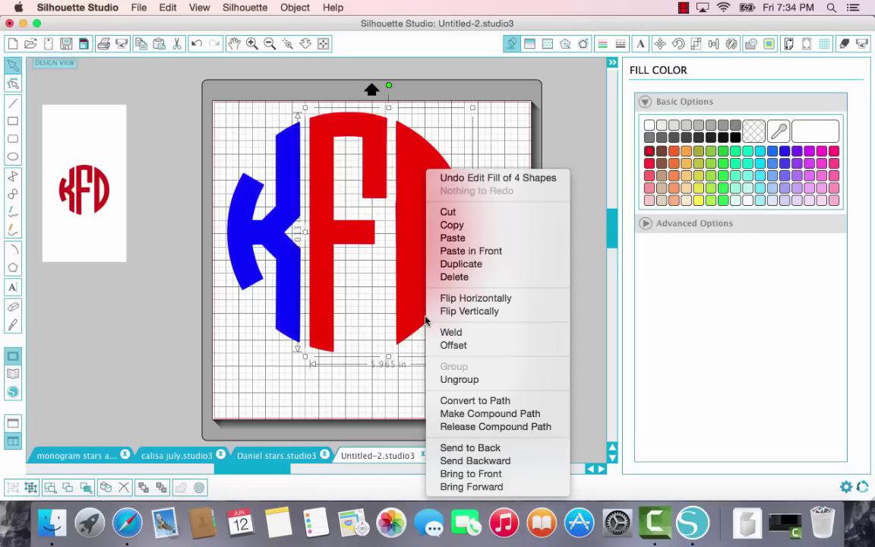
pyautogui.click(448, 413)
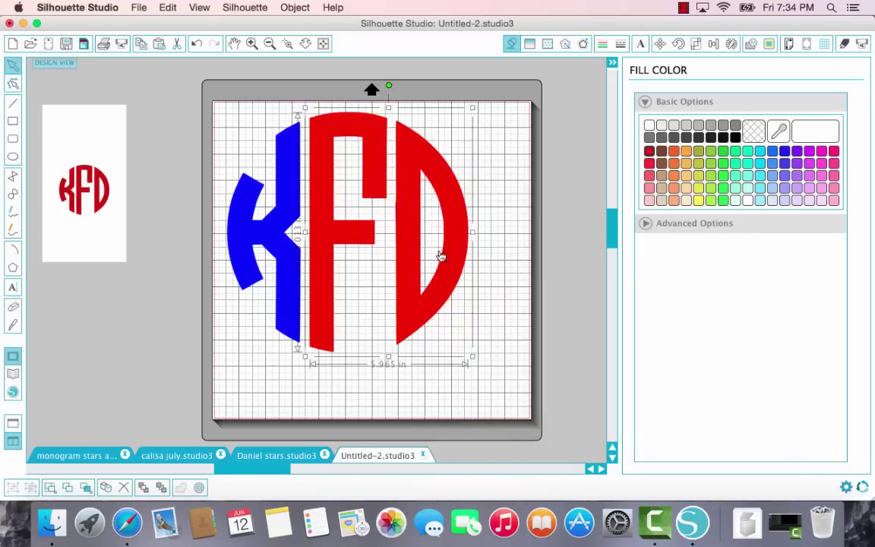
# Check the KFD design's shape options, leave them unchanged, and deselect it
pyautogui.click(505, 335)
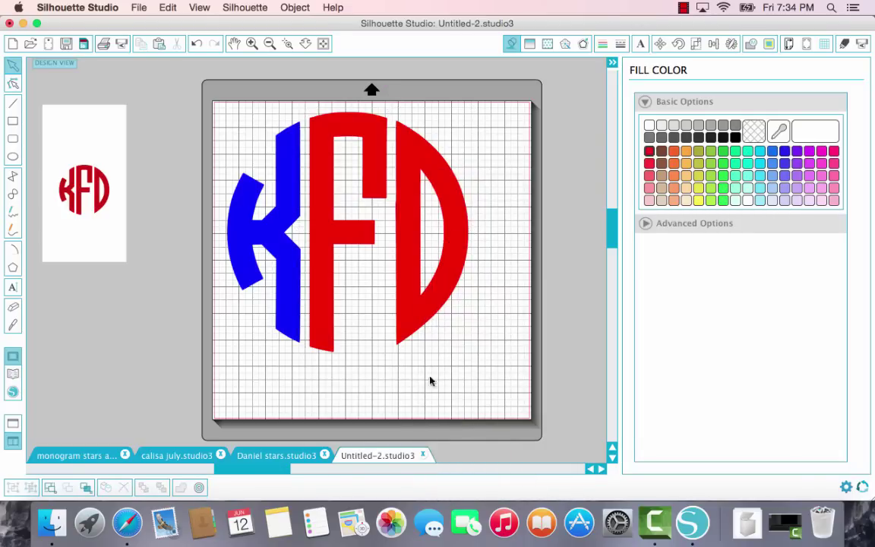
pyautogui.click(399, 257)
pyautogui.rightClick(399, 256)
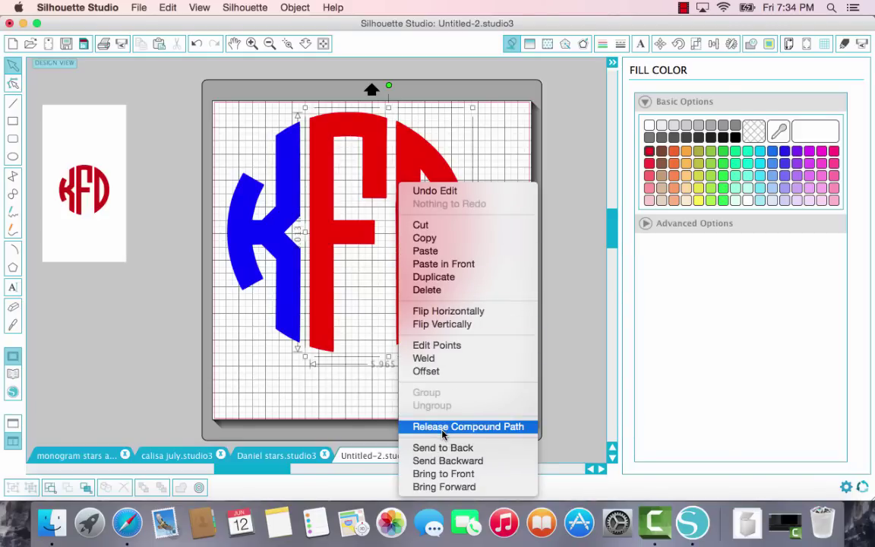
pyautogui.click(347, 403)
pyautogui.click(345, 403)
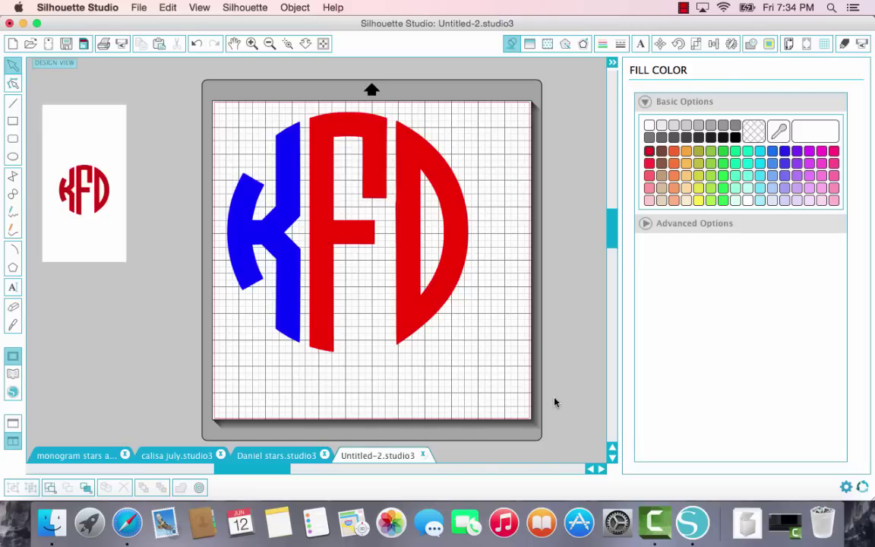
# Drag Five-pointed_star.svg.png from Downloads into the workspace beside the mat, then close Finder
pyautogui.click(746, 524)
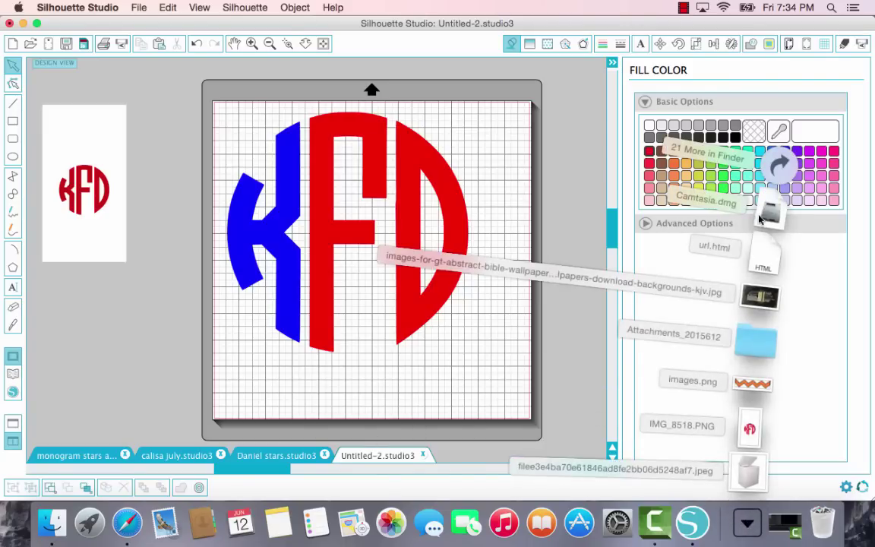
pyautogui.click(773, 168)
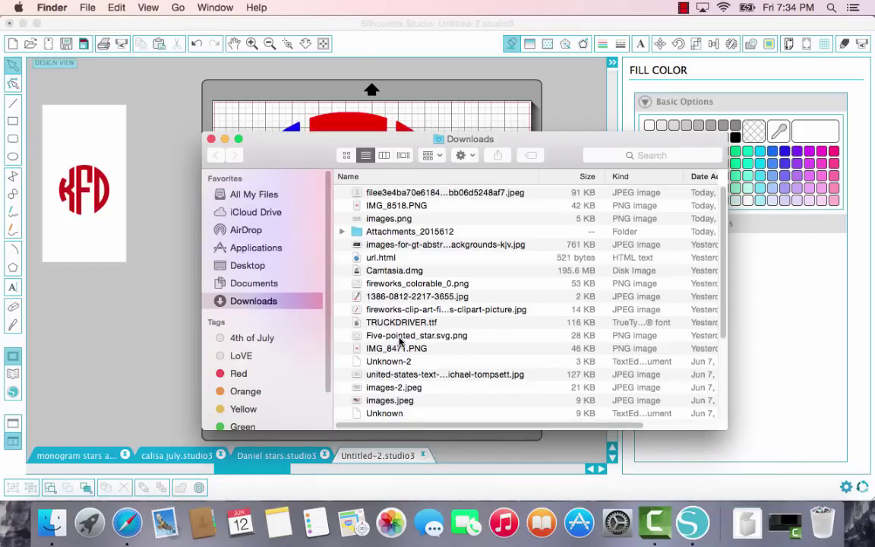
pyautogui.moveTo(384, 338); pyautogui.dragTo(108, 346)
pyautogui.click(211, 139)
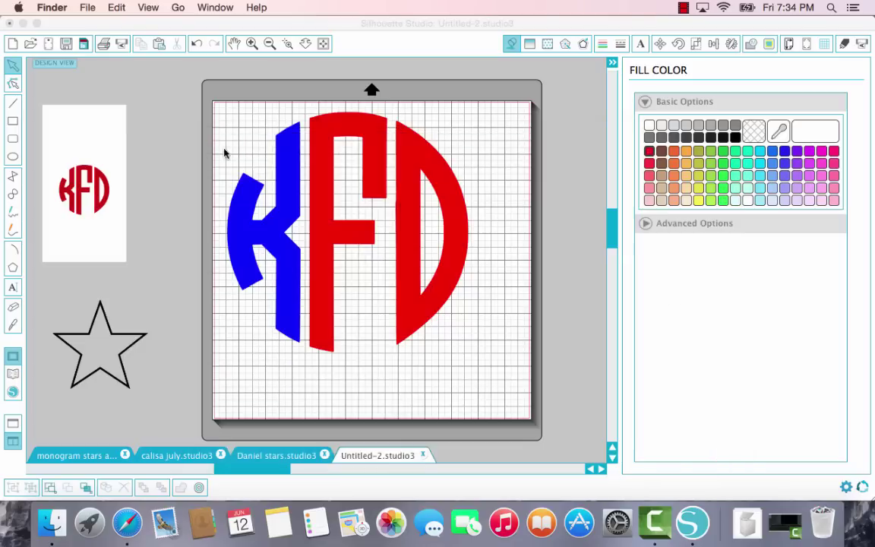
# Move the star image up and shrink it to about 2.699 × 2.540 in
pyautogui.click(120, 334)
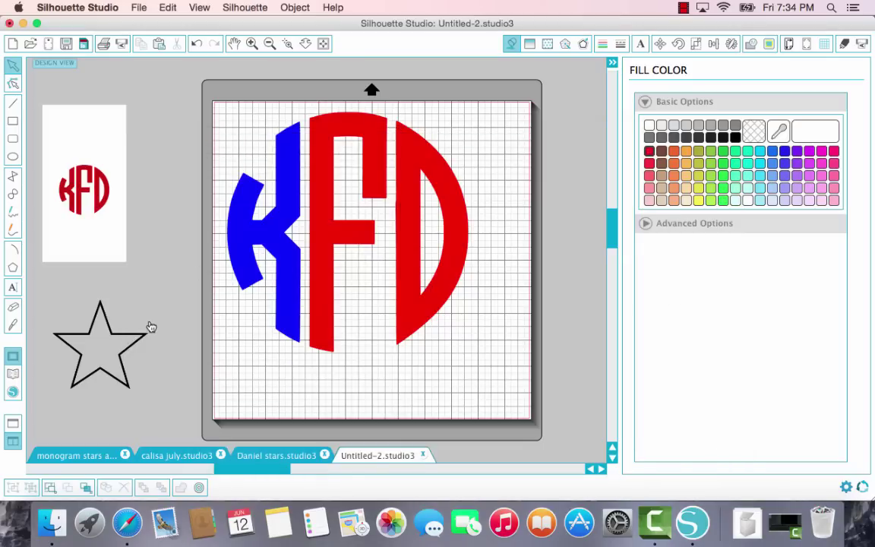
pyautogui.moveTo(137, 336); pyautogui.dragTo(170, 311)
pyautogui.click(174, 308)
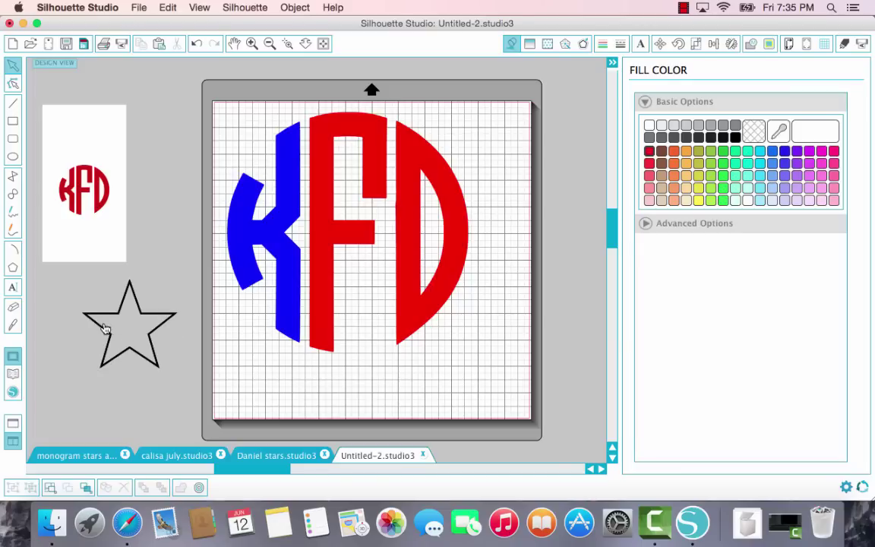
pyautogui.click(152, 319)
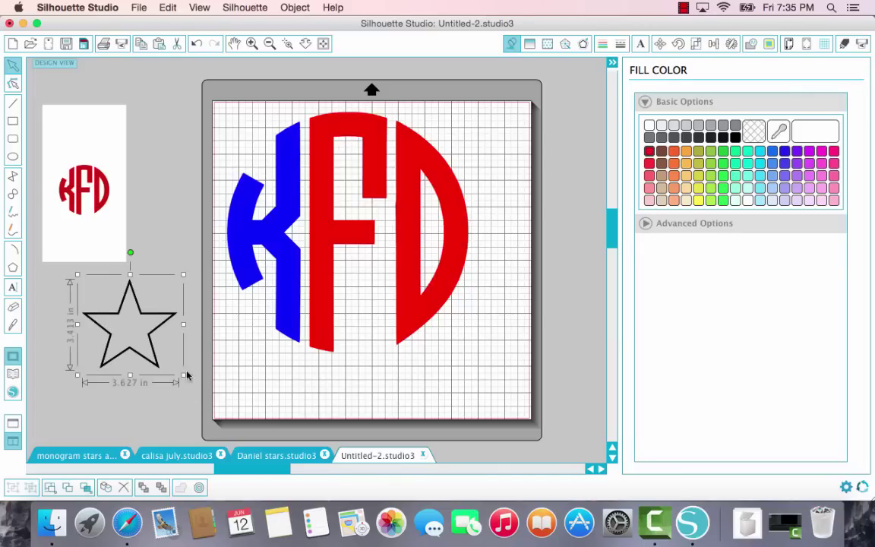
pyautogui.moveTo(182, 376)
pyautogui.mouseDown()
pyautogui.moveTo(160, 359)
pyautogui.moveTo(148, 332)
pyautogui.mouseUp()
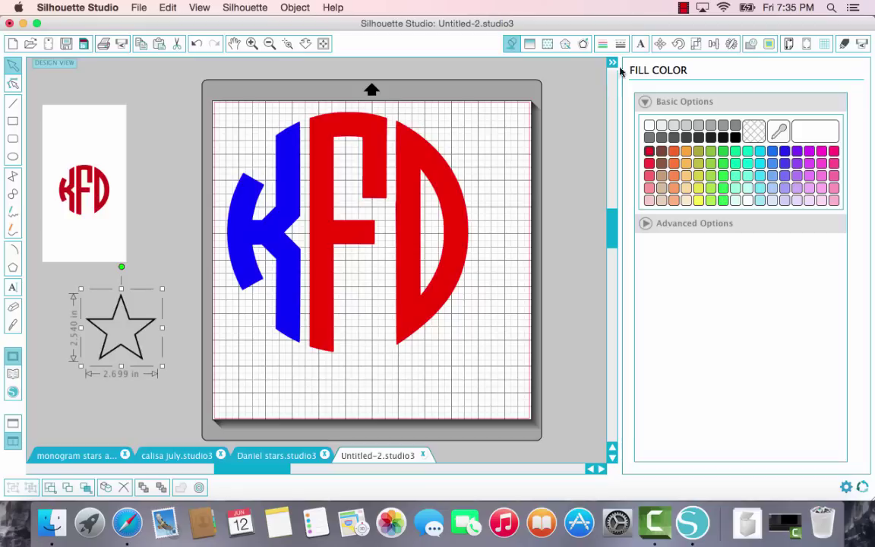
pyautogui.click(770, 43)
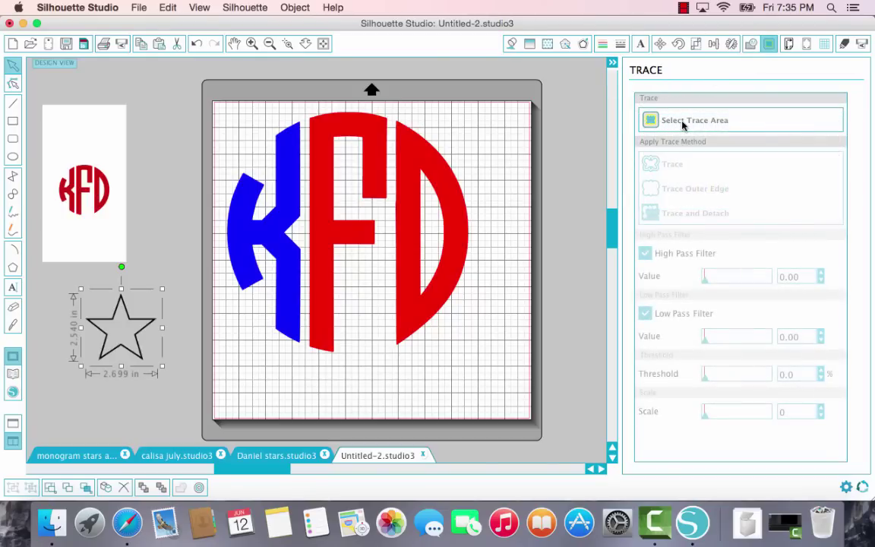
# Trace the star's outer edge and drag the 2.672 × 2.491 in outline onto the mat below the K
pyautogui.click(682, 123)
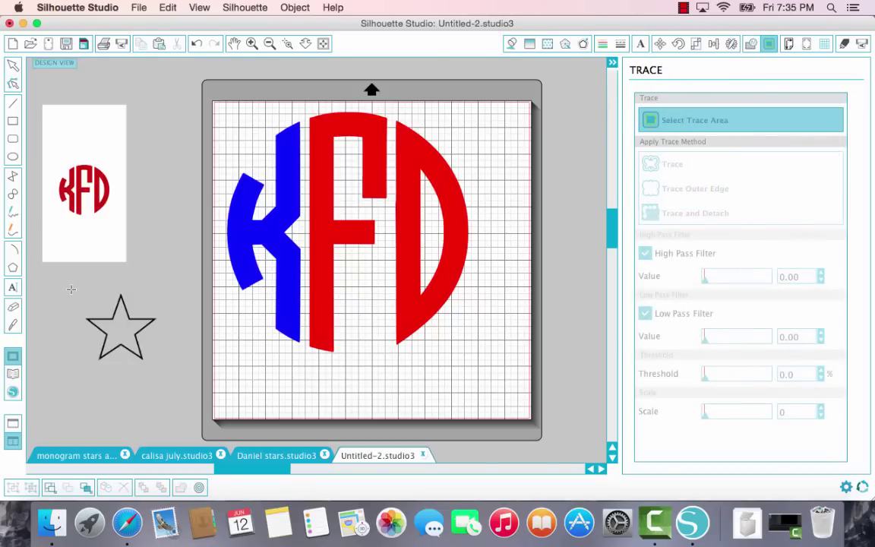
pyautogui.moveTo(71, 289)
pyautogui.mouseDown()
pyautogui.moveTo(111, 345)
pyautogui.moveTo(159, 356)
pyautogui.moveTo(180, 378)
pyautogui.mouseUp()
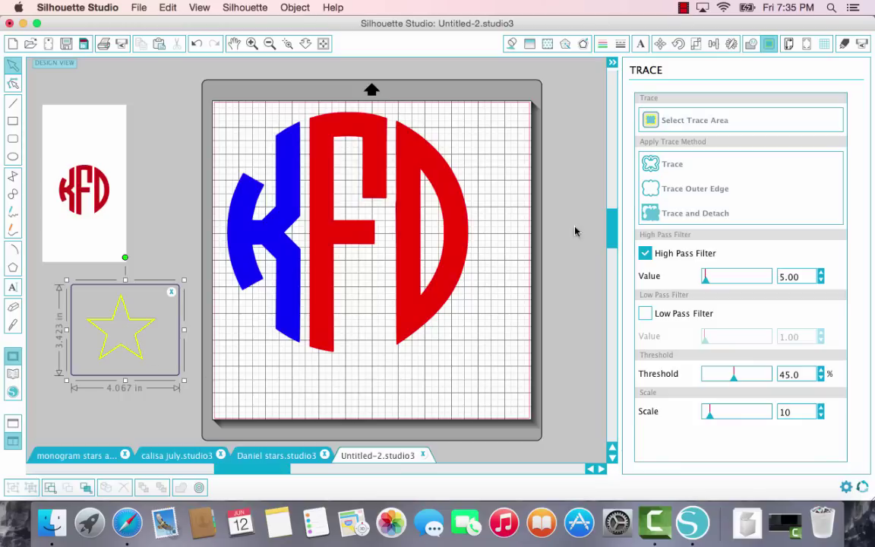
pyautogui.click(681, 191)
pyautogui.moveTo(131, 355)
pyautogui.mouseDown()
pyautogui.moveTo(109, 396)
pyautogui.moveTo(167, 417)
pyautogui.moveTo(255, 388)
pyautogui.mouseUp()
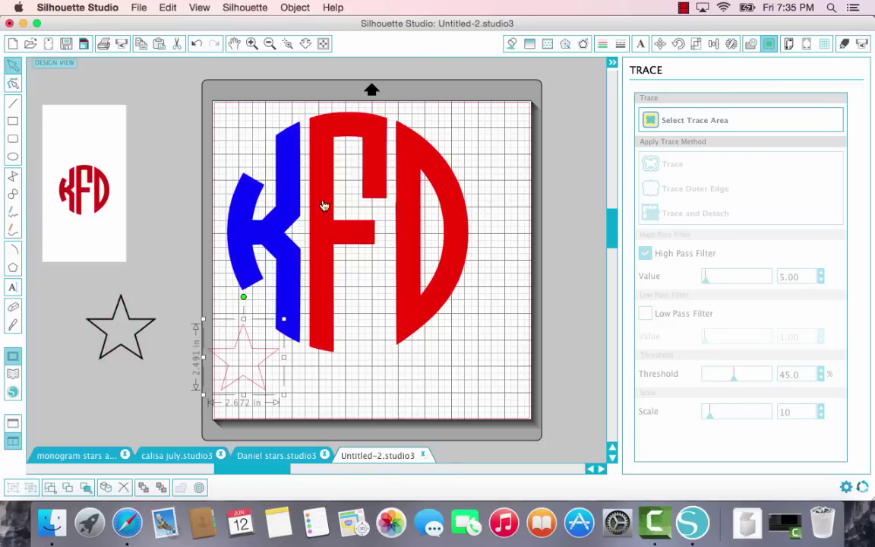
# Make the traced star white in fill and line, then shrink it onto the top of the K
pyautogui.click(512, 43)
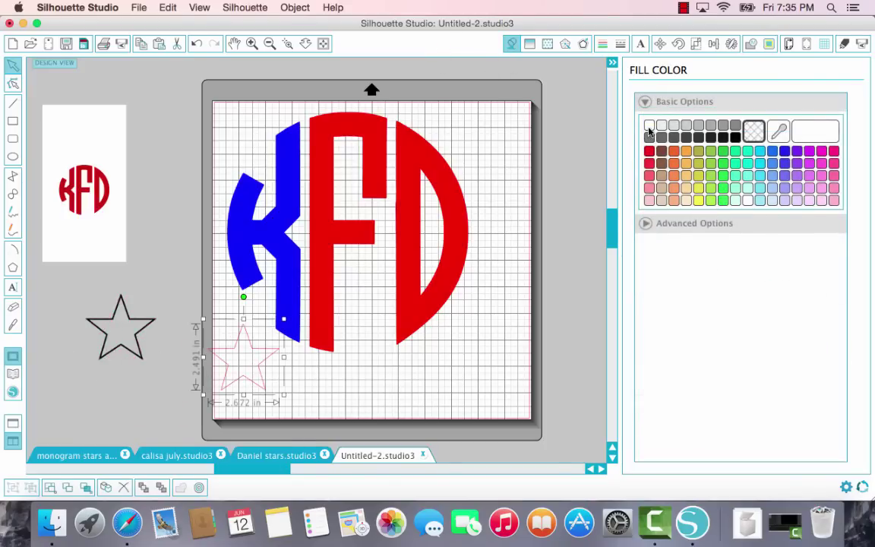
pyautogui.click(649, 126)
pyautogui.click(602, 43)
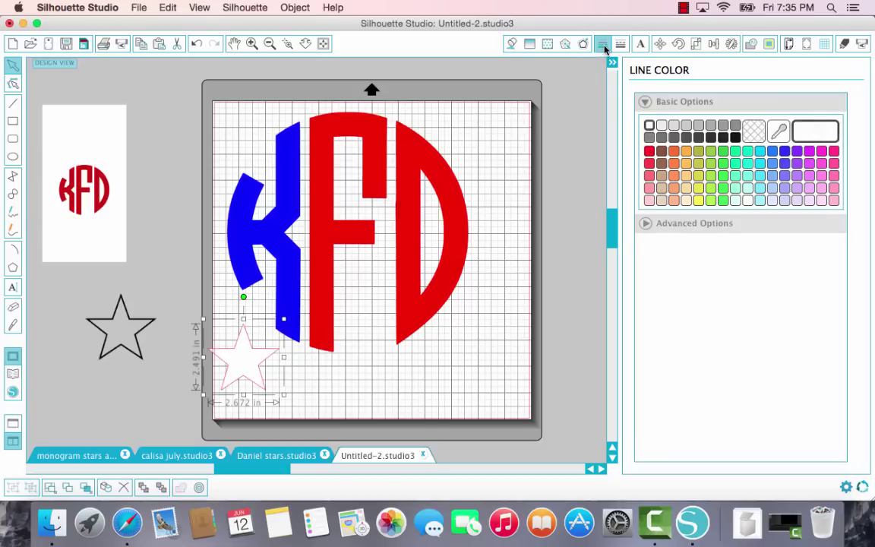
pyautogui.click(650, 127)
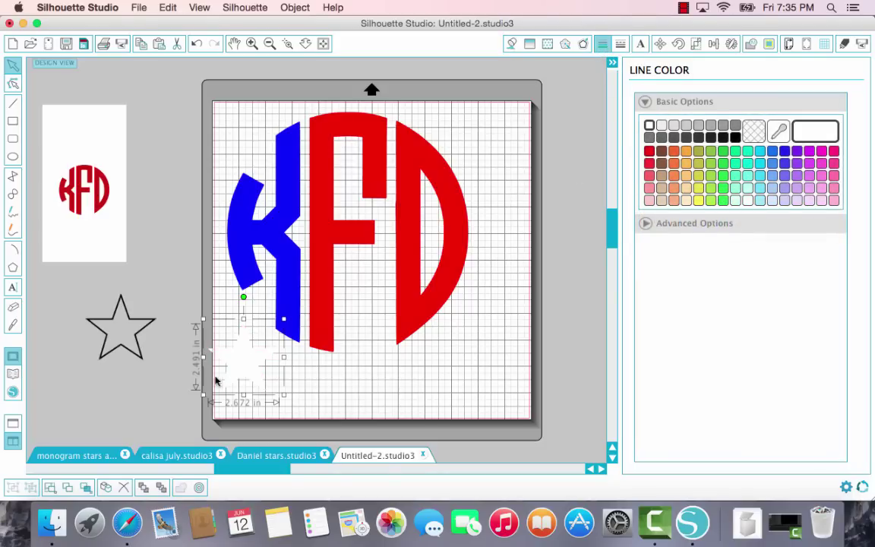
pyautogui.moveTo(284, 394)
pyautogui.mouseDown()
pyautogui.moveTo(246, 359)
pyautogui.moveTo(247, 250)
pyautogui.moveTo(295, 161)
pyautogui.moveTo(291, 201)
pyautogui.moveTo(295, 194)
pyautogui.moveTo(295, 158)
pyautogui.mouseUp()
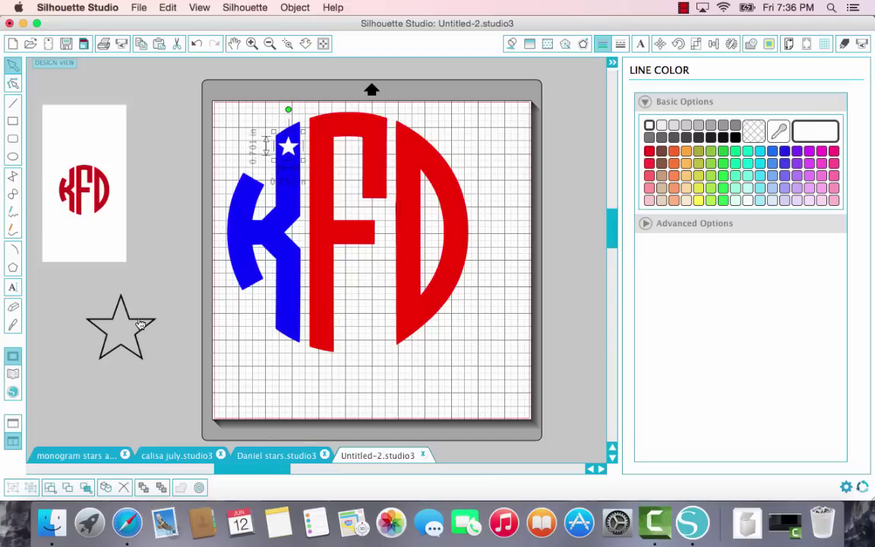
pyautogui.moveTo(139, 325); pyautogui.dragTo(99, 332)
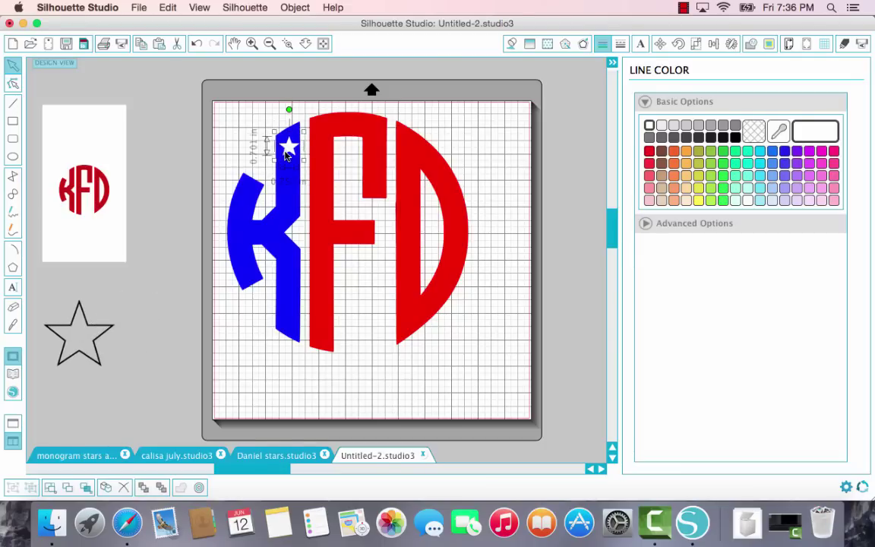
# Move the white star beside the mat, paste a second copy, and select both
pyautogui.moveTo(289, 155); pyautogui.dragTo(148, 293)
pyautogui.rightClick(148, 293)
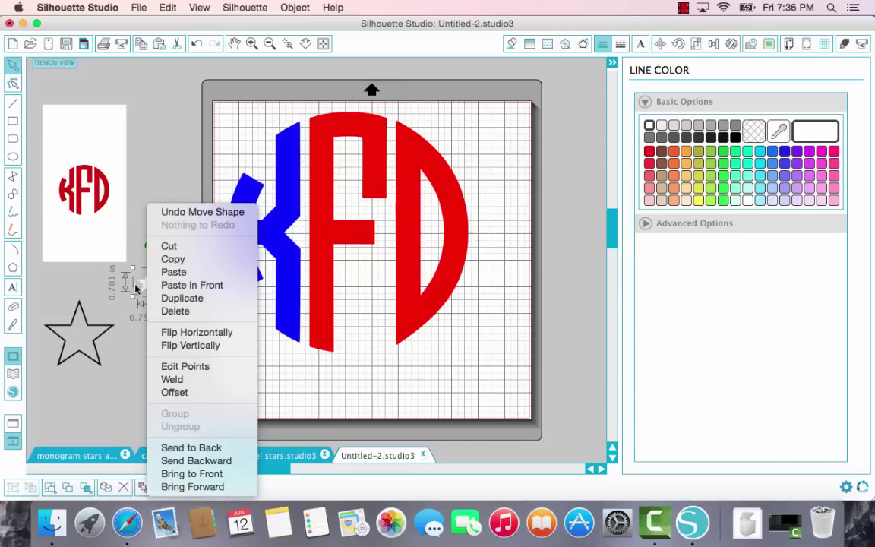
pyautogui.click(158, 265)
pyautogui.click(164, 318)
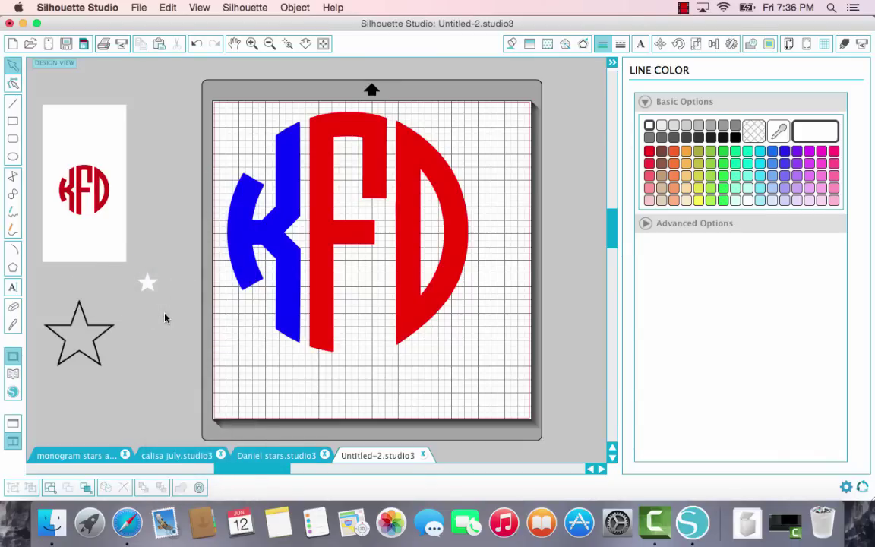
pyautogui.rightClick(165, 313)
pyautogui.click(193, 375)
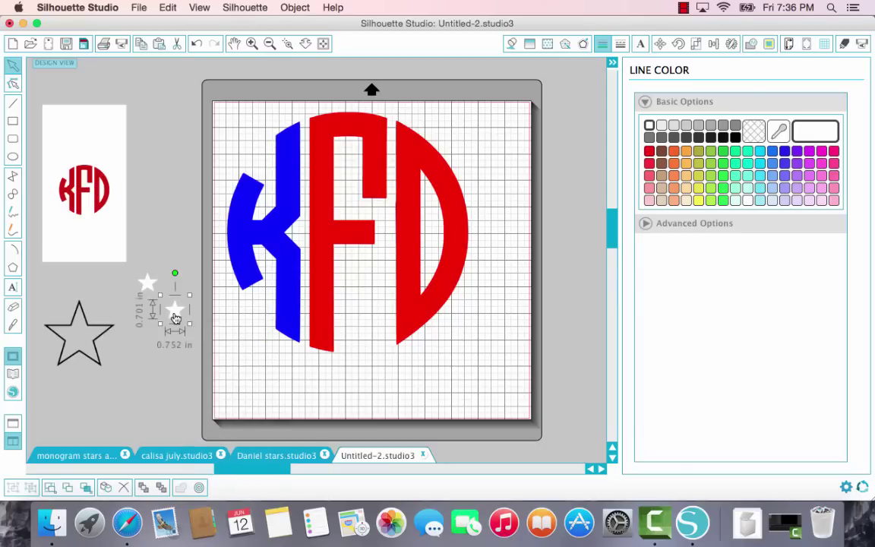
pyautogui.click(133, 298)
pyautogui.click(147, 282)
pyautogui.keyDown('shift'); pyautogui.click(176, 283); pyautogui.keyUp('shift')
# Duplicate the star pair, then the resulting four stars, stacking the copies in a column
pyautogui.rightClick(179, 284)
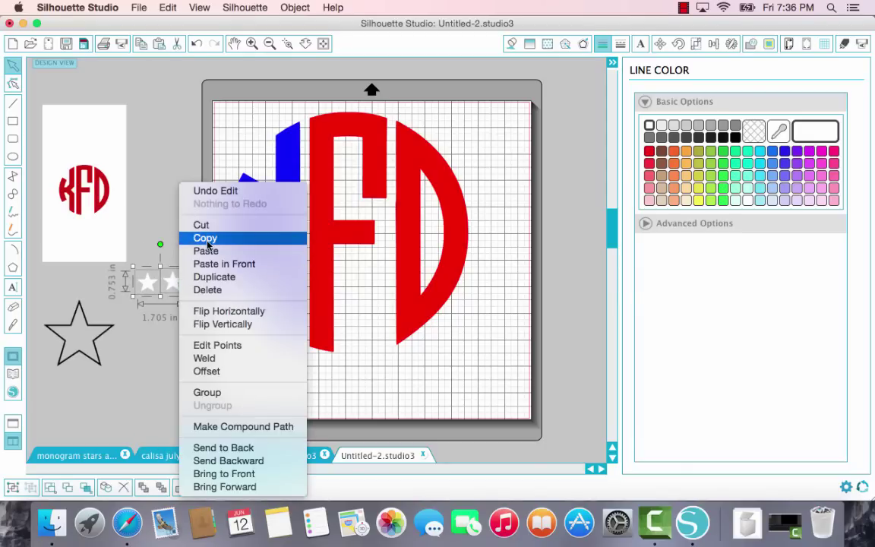
pyautogui.click(188, 237)
pyautogui.rightClick(141, 295)
pyautogui.click(168, 251)
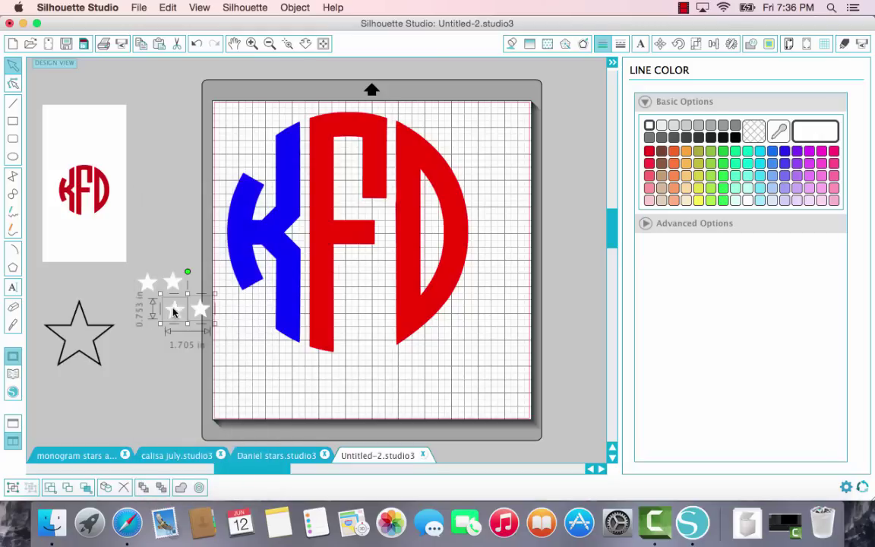
pyautogui.moveTo(175, 309); pyautogui.dragTo(183, 275)
pyautogui.rightClick(177, 280)
pyautogui.click(186, 237)
pyautogui.rightClick(133, 303)
pyautogui.click(195, 255)
pyautogui.moveTo(151, 321); pyautogui.dragTo(156, 372)
# Paste another set of four stars beside the originals and drag a loose star onto the K
pyautogui.rightClick(160, 237)
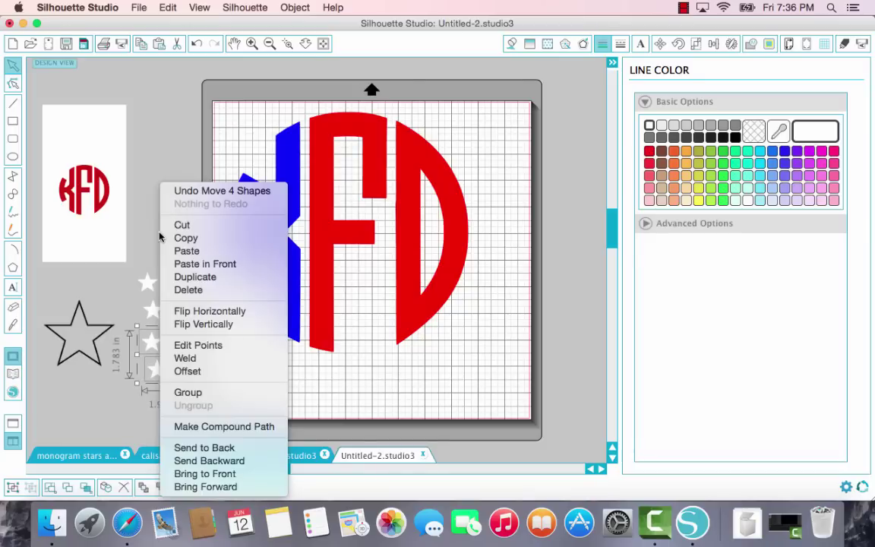
pyautogui.click(184, 249)
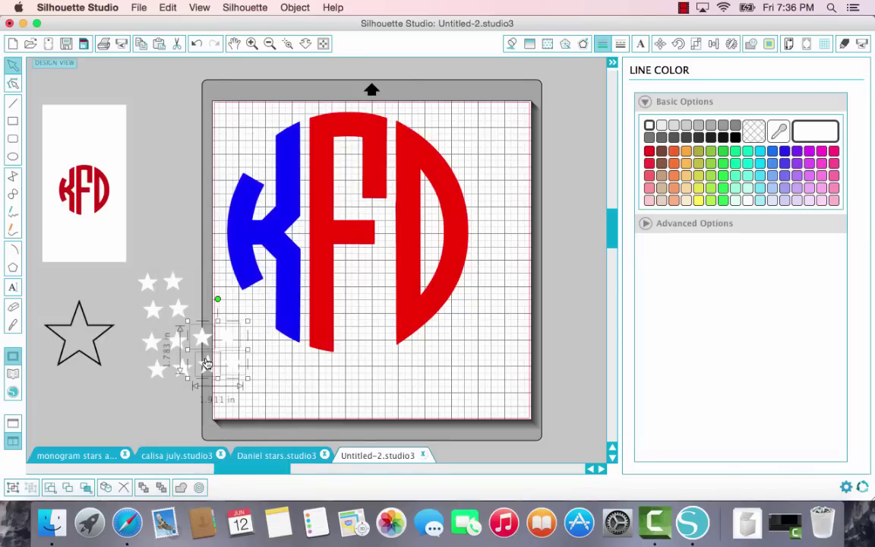
pyautogui.moveTo(207, 364); pyautogui.dragTo(153, 247)
pyautogui.click(113, 300)
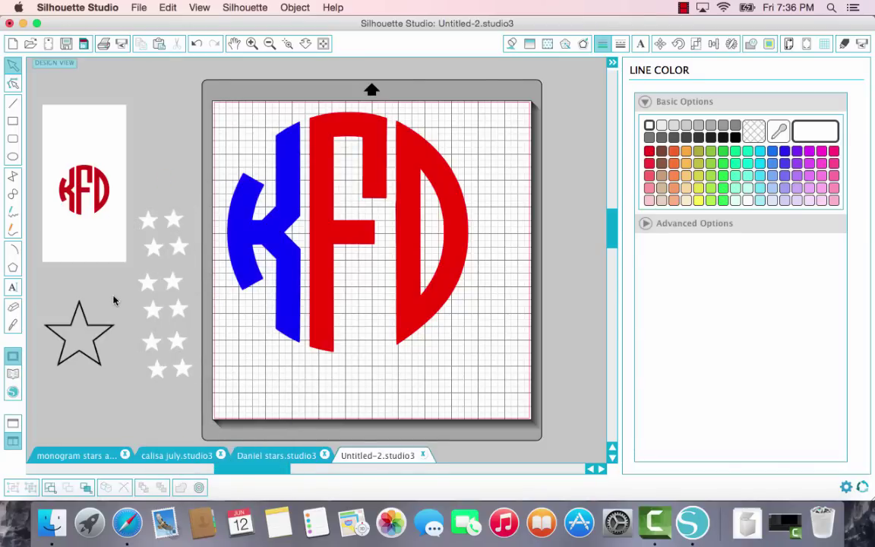
pyautogui.moveTo(174, 221); pyautogui.dragTo(288, 152)
# Position the first star at the top of the K's stem, undoing accidental K moves
pyautogui.moveTo(288, 213); pyautogui.dragTo(287, 258)
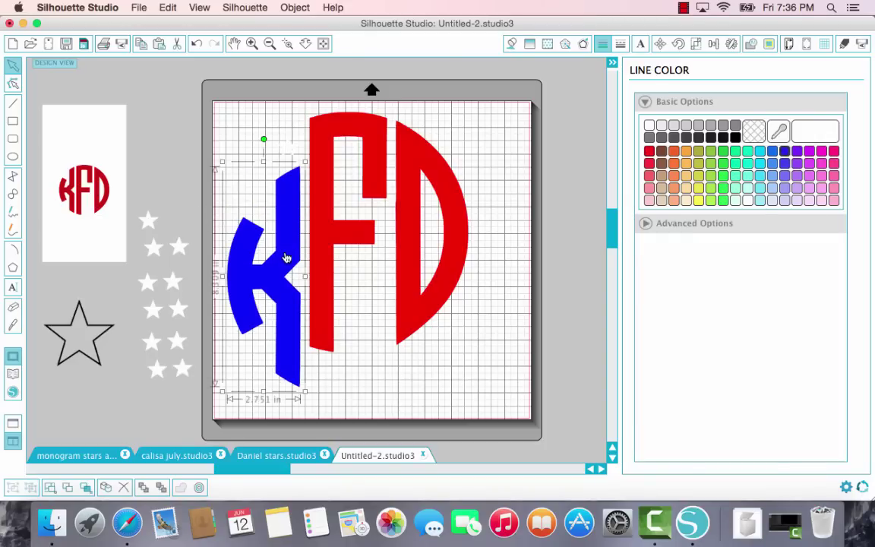
pyautogui.click(195, 45)
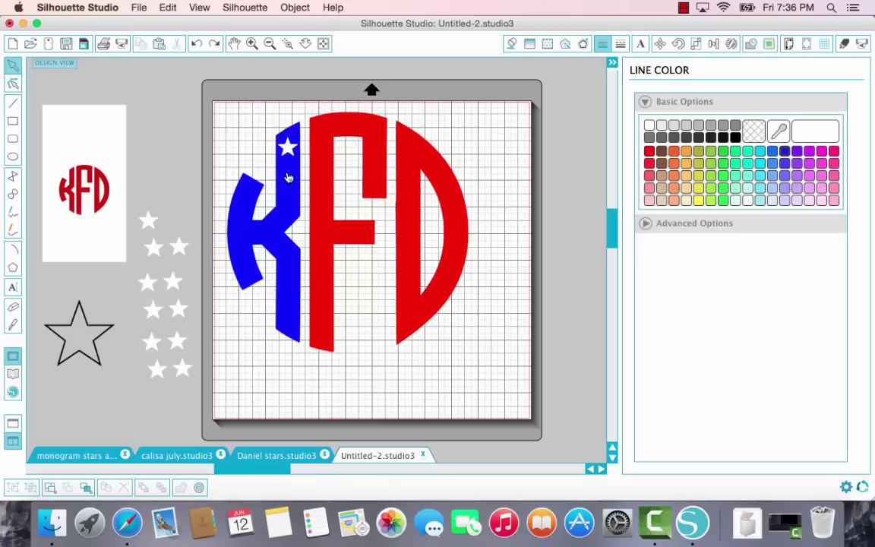
pyautogui.moveTo(288, 182); pyautogui.dragTo(285, 198)
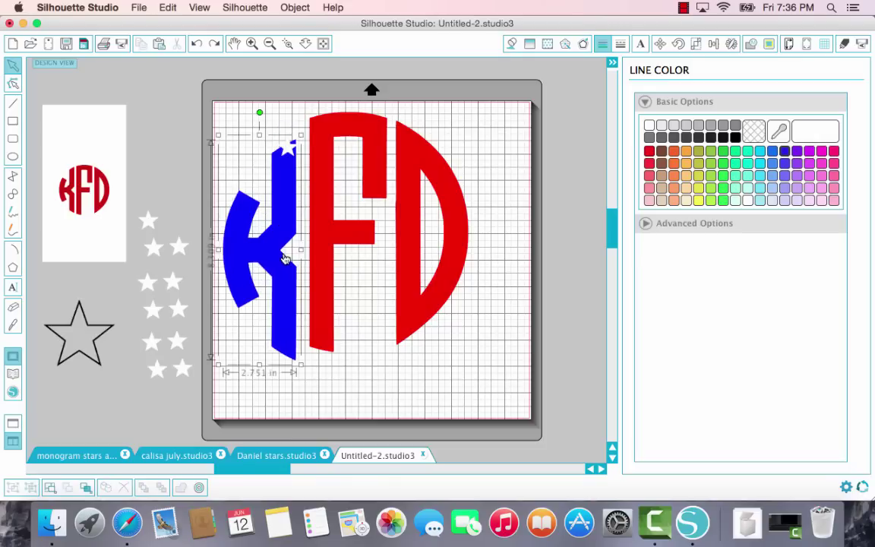
pyautogui.click(196, 44)
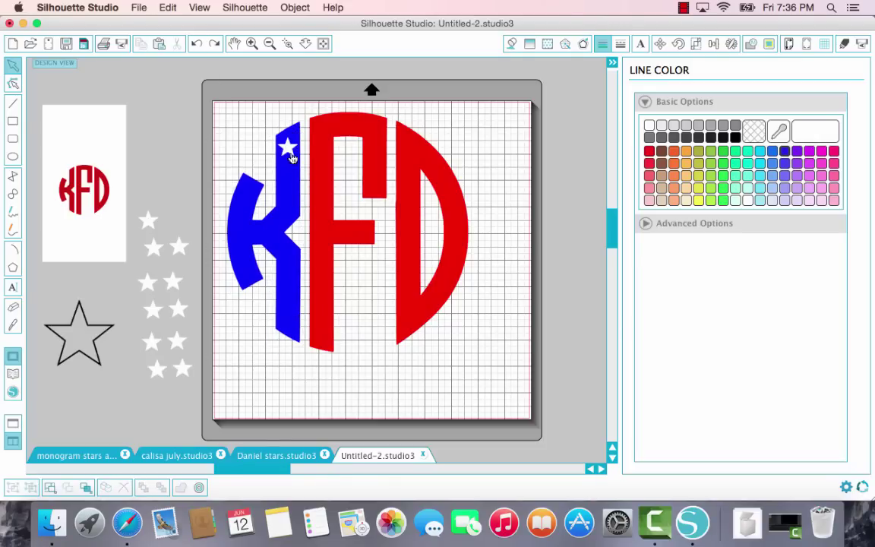
pyautogui.click(288, 153)
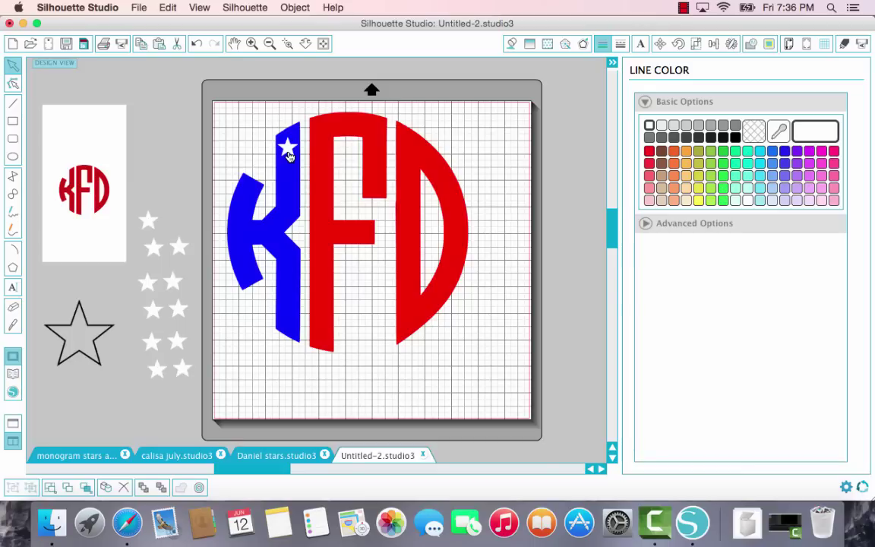
pyautogui.click(289, 154)
# Place three more loose stars spaced down the K's stem to near its bottom
pyautogui.moveTo(148, 224); pyautogui.dragTo(285, 199)
pyautogui.click(186, 248)
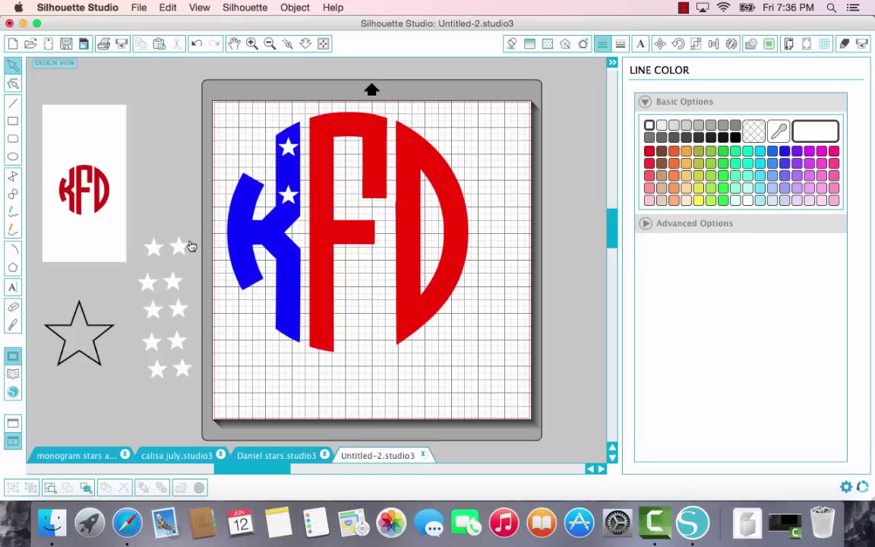
pyautogui.moveTo(156, 249); pyautogui.dragTo(294, 266)
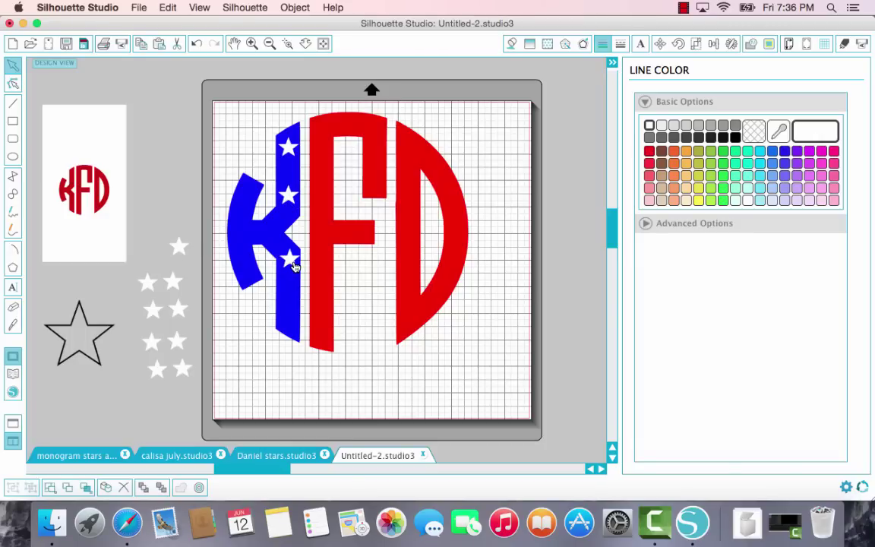
pyautogui.click(176, 263)
pyautogui.moveTo(179, 251); pyautogui.dragTo(288, 317)
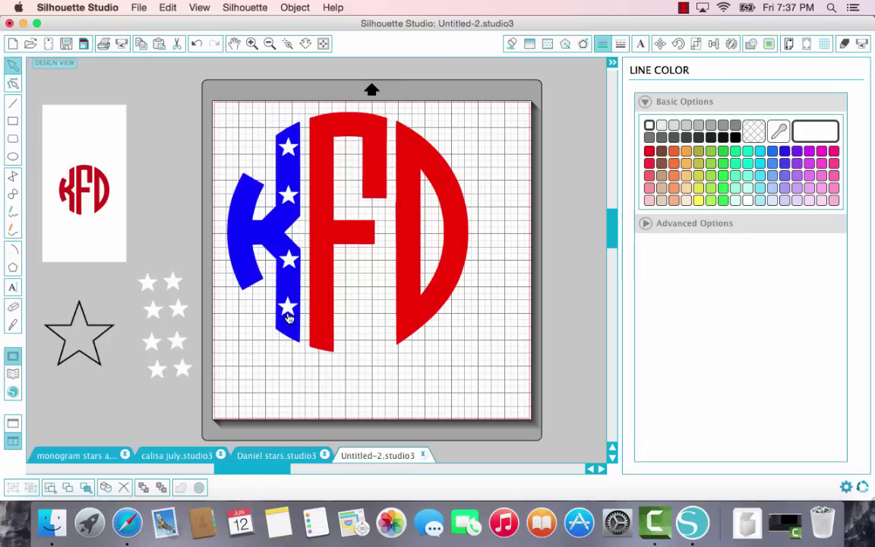
pyautogui.click(265, 336)
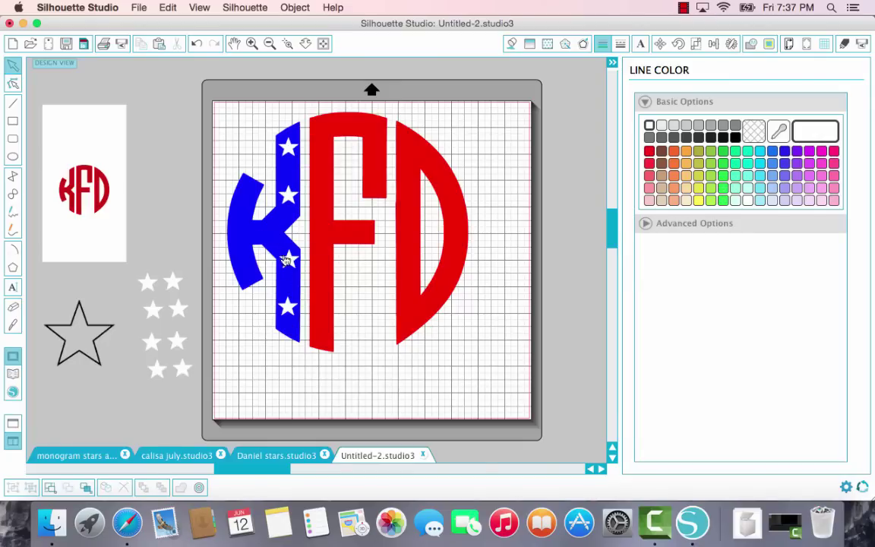
# Select all four white stars on the K's stem together
pyautogui.click(288, 311)
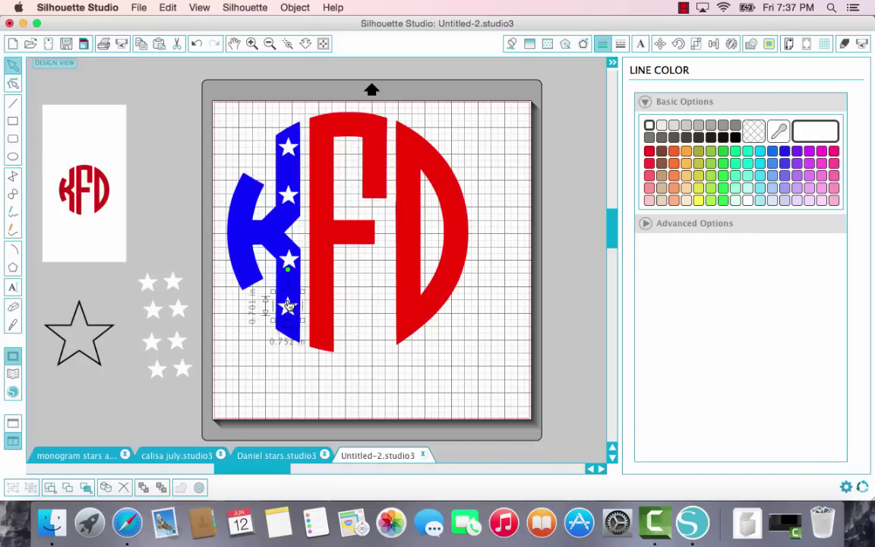
pyautogui.click(291, 264)
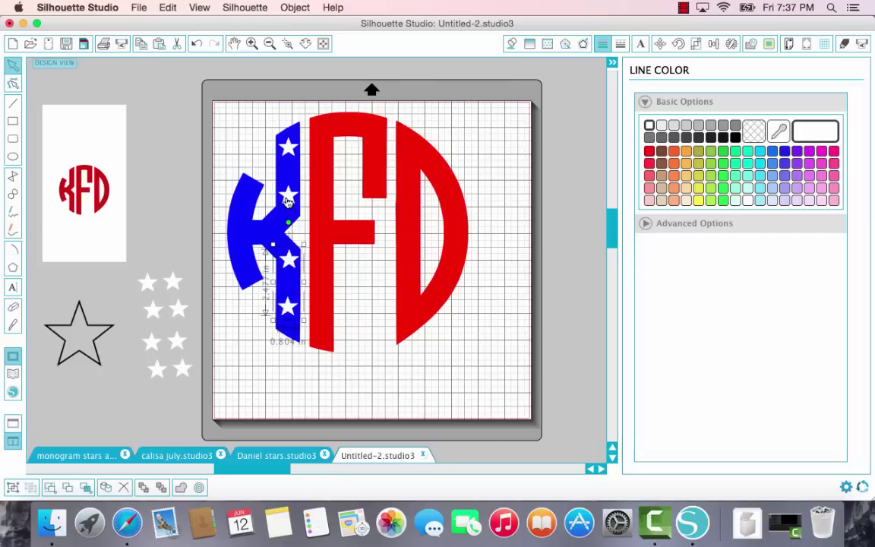
pyautogui.keyDown('shift'); pyautogui.click(288, 199); pyautogui.keyUp('shift')
pyautogui.keyDown('shift'); pyautogui.click(289, 147); pyautogui.keyUp('shift')
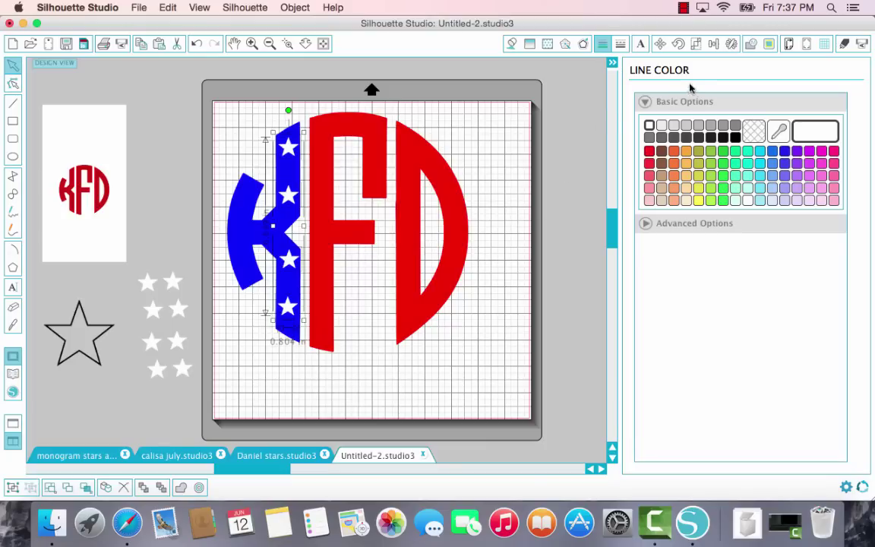
# Center-align the four stem stars on one vertical line down the middle of the K's stem
pyautogui.click(715, 45)
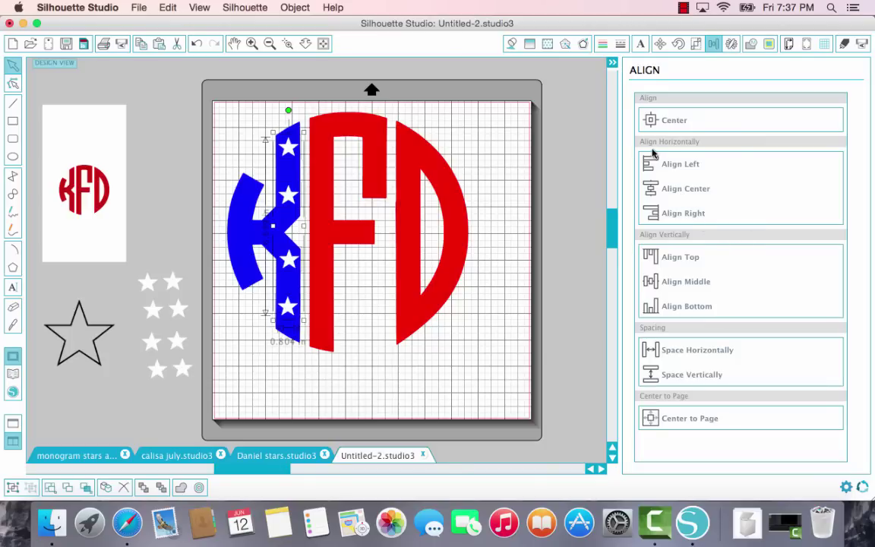
pyautogui.click(671, 192)
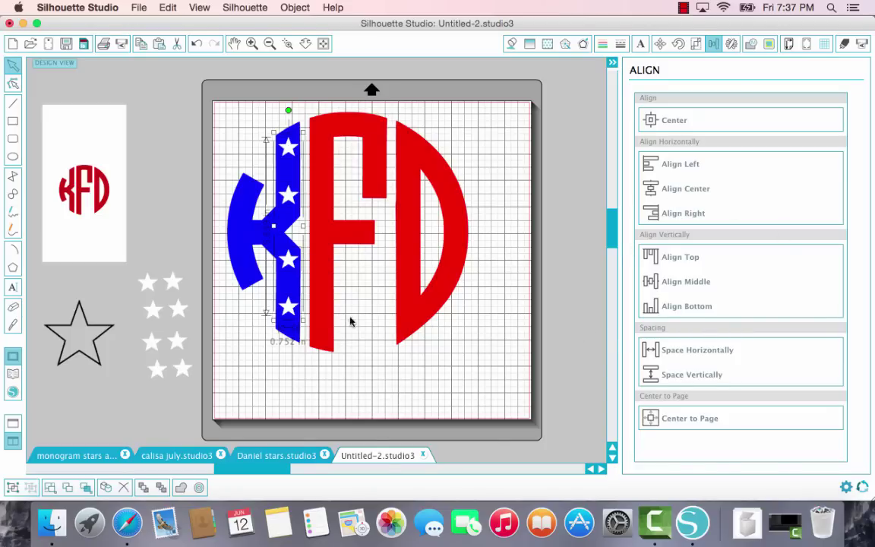
pyautogui.click(190, 243)
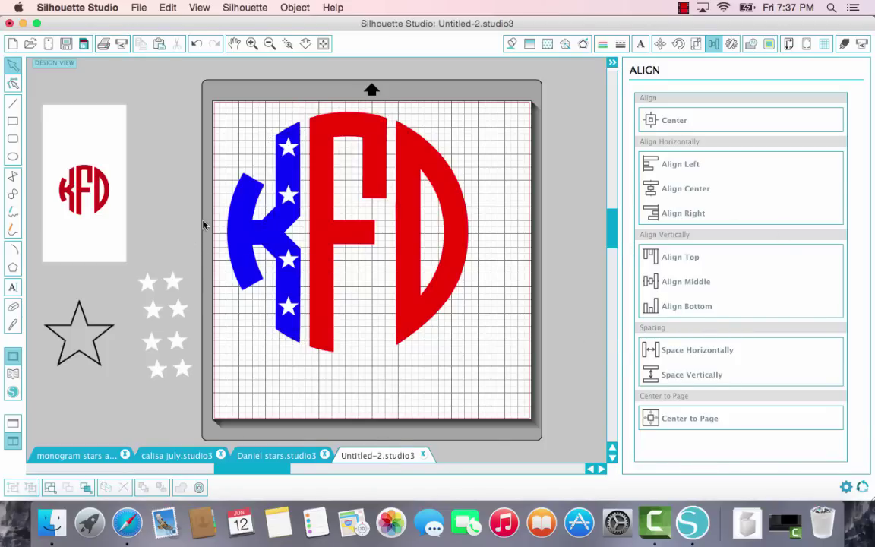
# Drag four loose white stars onto the K's upper, middle and curved arms
pyautogui.moveTo(172, 285); pyautogui.dragTo(268, 230)
pyautogui.moveTo(147, 283); pyautogui.dragTo(247, 203)
pyautogui.moveTo(177, 311); pyautogui.dragTo(245, 281)
pyautogui.moveTo(155, 312); pyautogui.dragTo(248, 237)
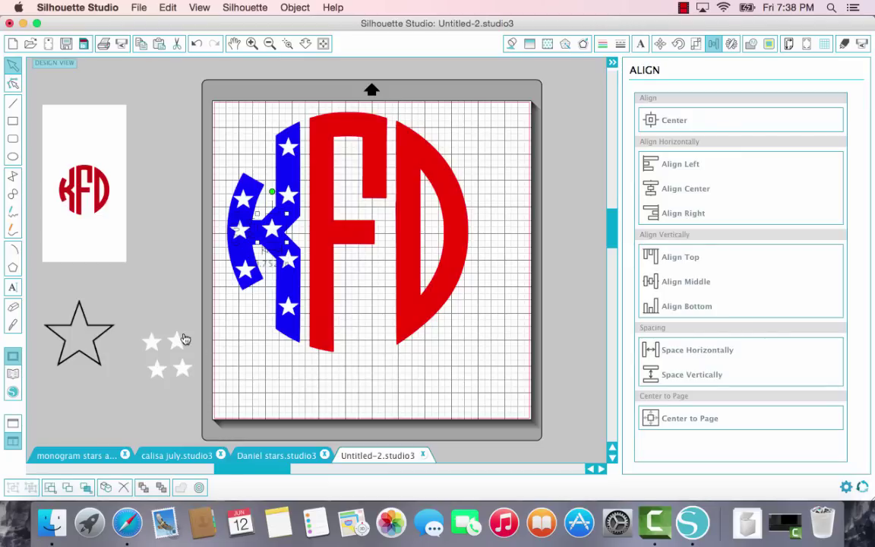
pyautogui.click(215, 256)
# Nudge two stem stars up and down and add two more stars to the stem
pyautogui.moveTo(288, 196); pyautogui.dragTo(287, 179)
pyautogui.moveTo(291, 268); pyautogui.dragTo(289, 328)
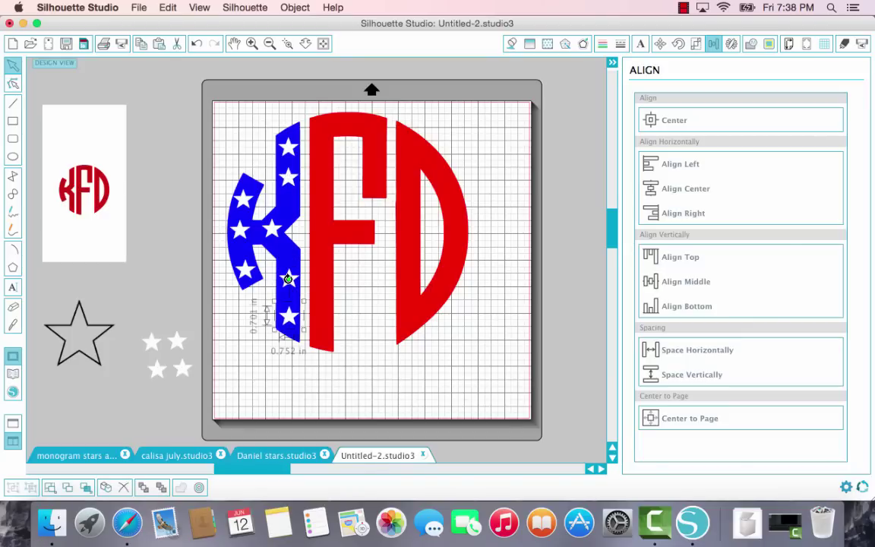
pyautogui.moveTo(177, 344); pyautogui.dragTo(290, 213)
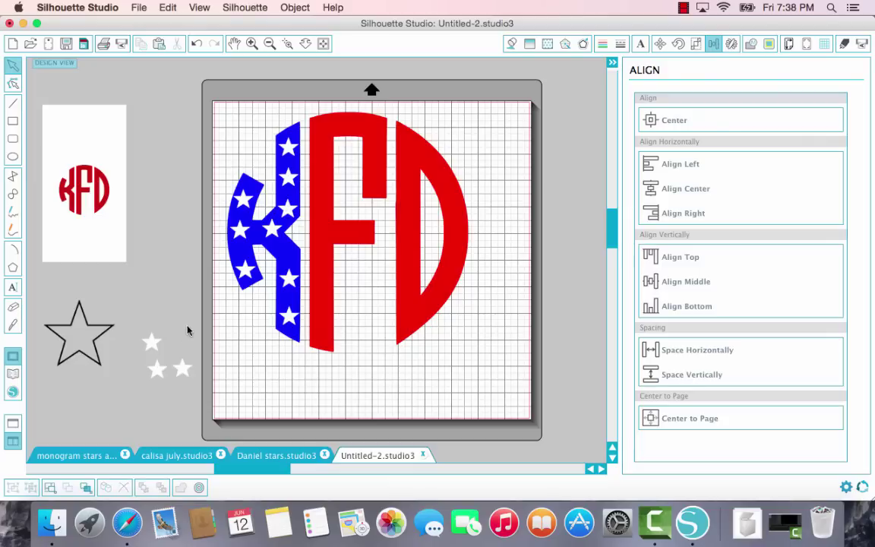
pyautogui.moveTo(151, 343); pyautogui.dragTo(289, 293)
pyautogui.click(262, 307)
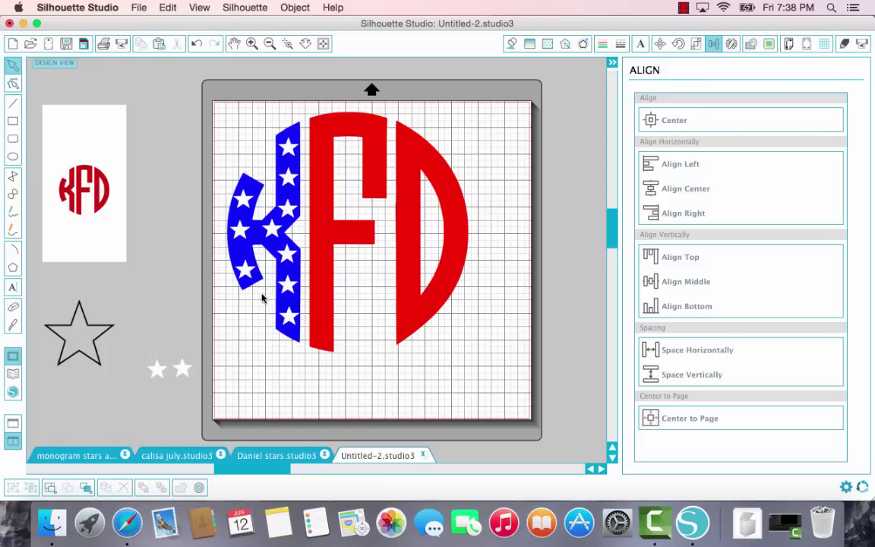
# Adjust the upper-arm star and place another star on the K's lower arm
pyautogui.moveTo(243, 204); pyautogui.dragTo(247, 196)
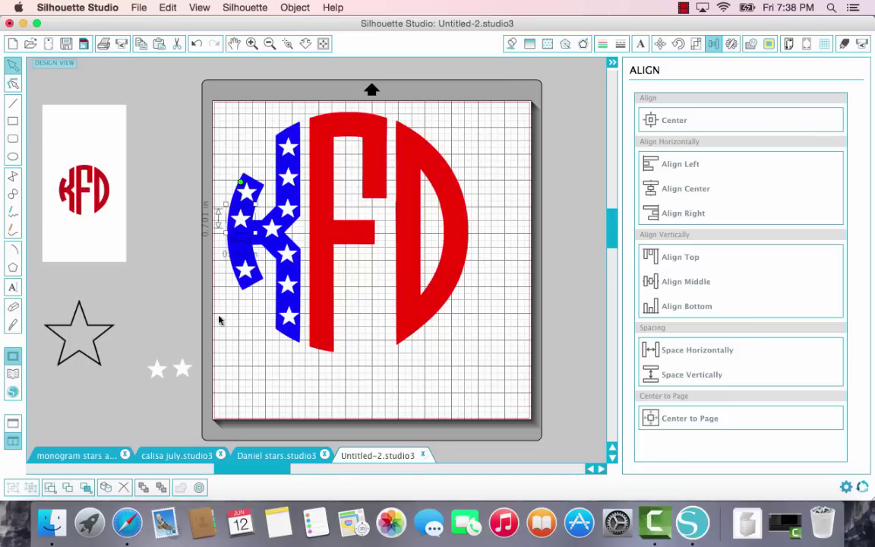
pyautogui.moveTo(182, 370); pyautogui.dragTo(270, 237)
pyautogui.click(275, 234)
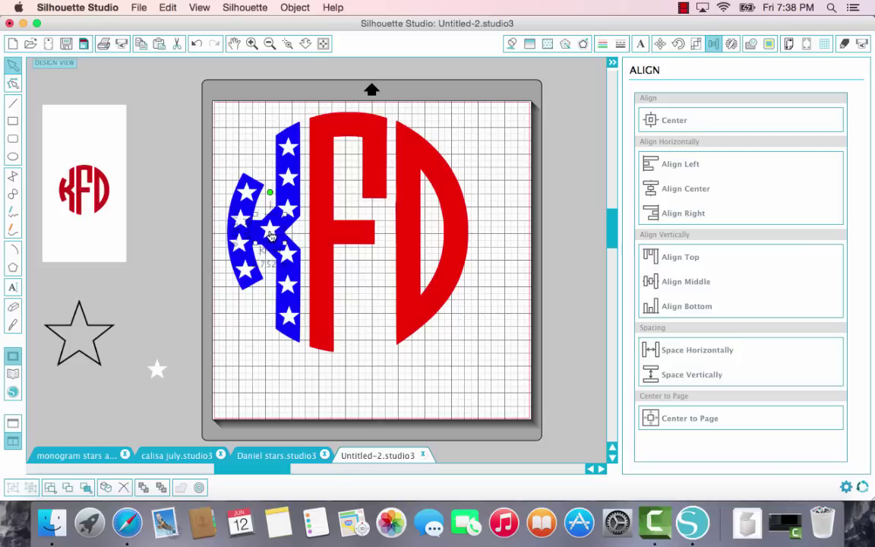
pyautogui.click(189, 284)
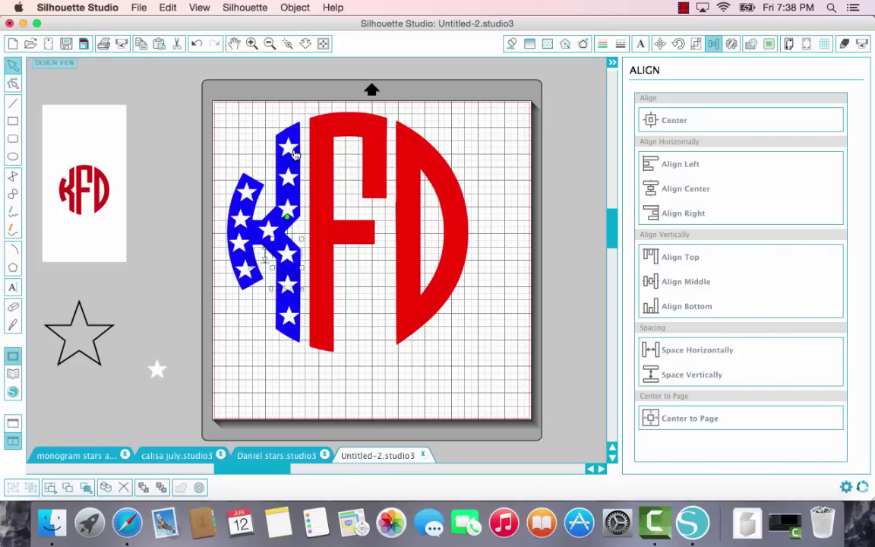
pyautogui.click(292, 173)
pyautogui.click(292, 181)
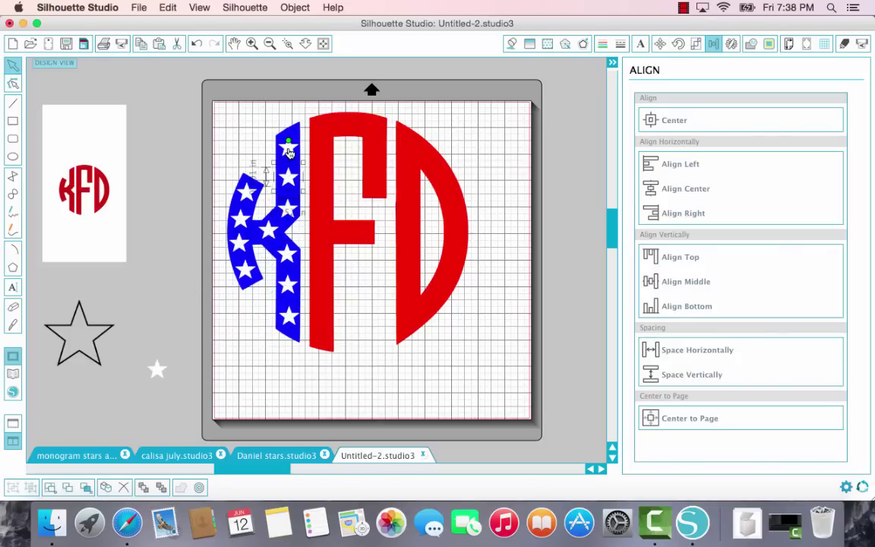
pyautogui.click(291, 183)
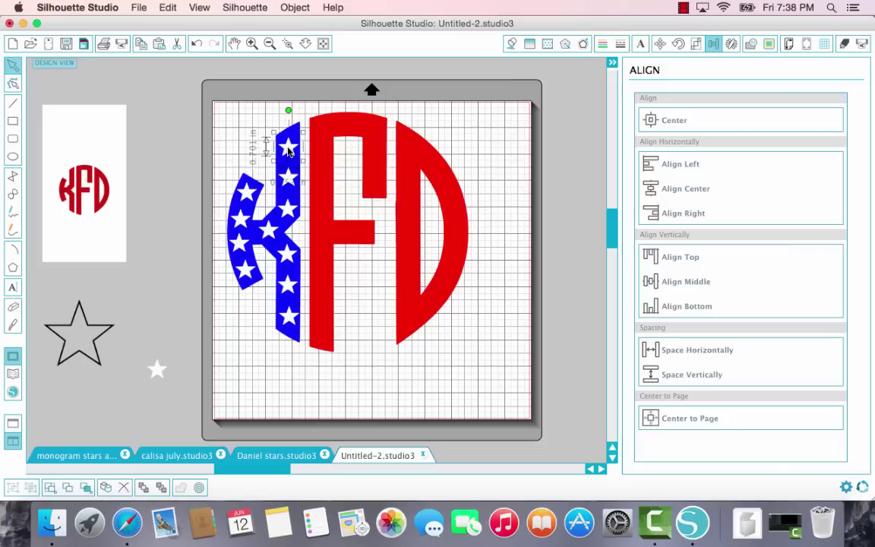
pyautogui.click(291, 187)
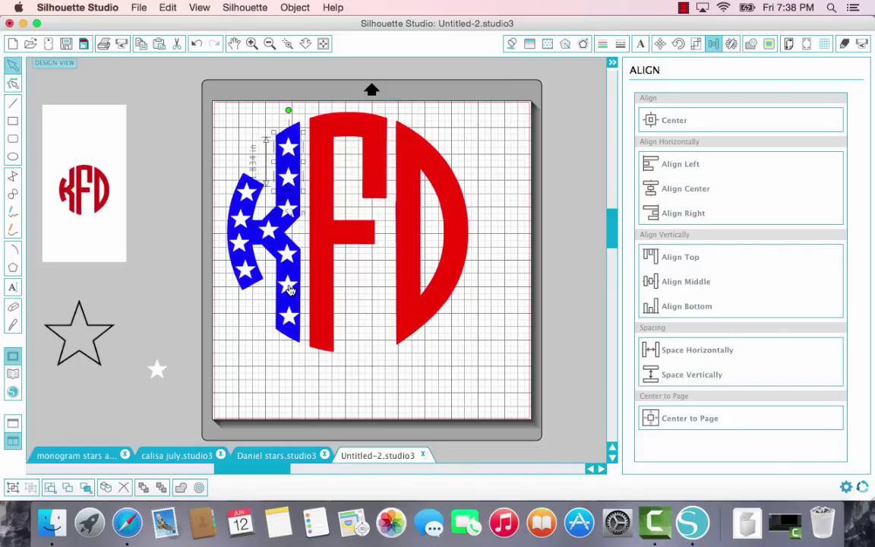
pyautogui.click(290, 290)
pyautogui.click(290, 315)
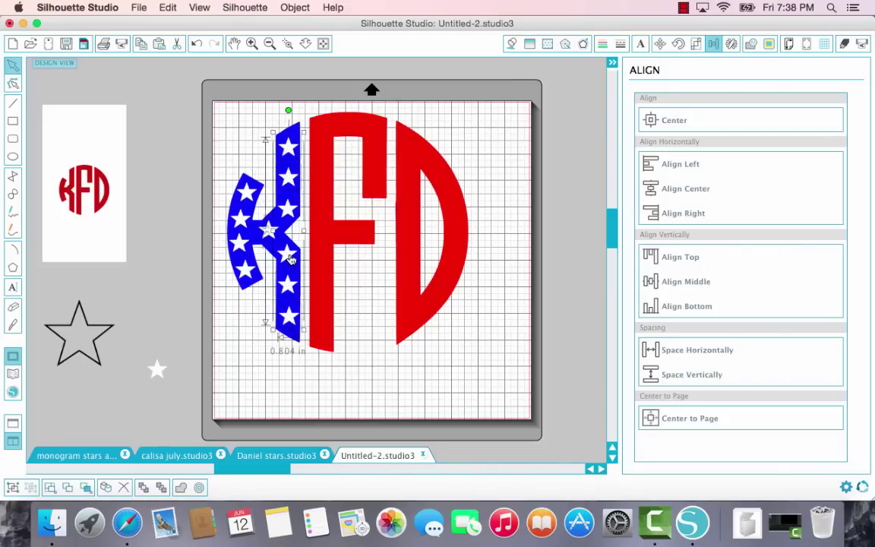
pyautogui.click(291, 259)
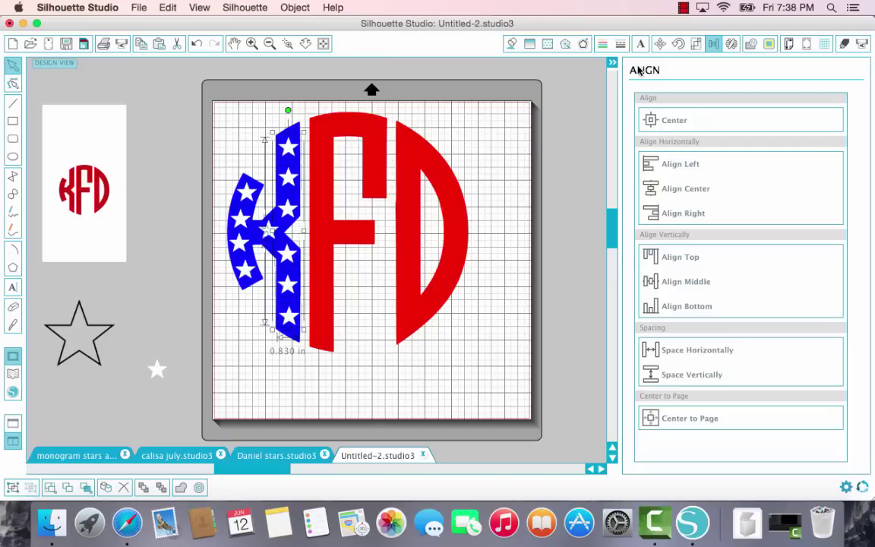
pyautogui.click(670, 196)
pyautogui.click(245, 337)
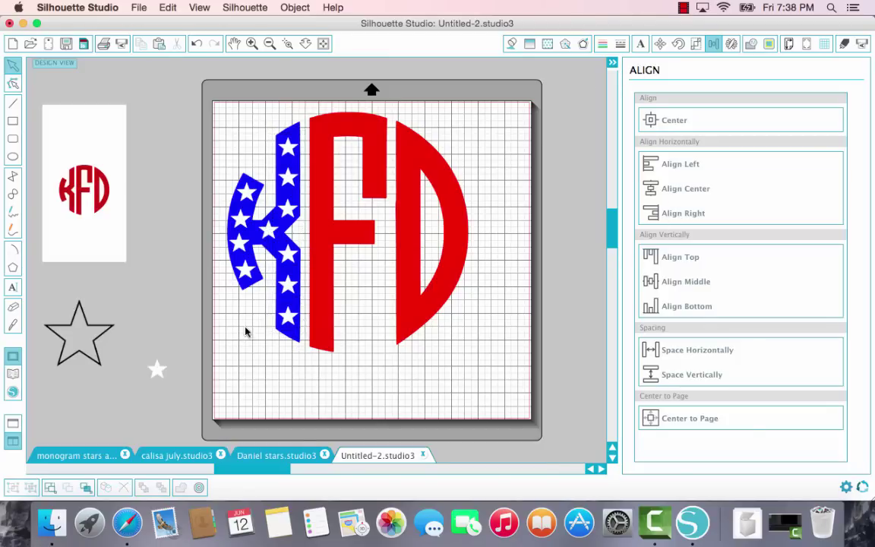
pyautogui.click(245, 253)
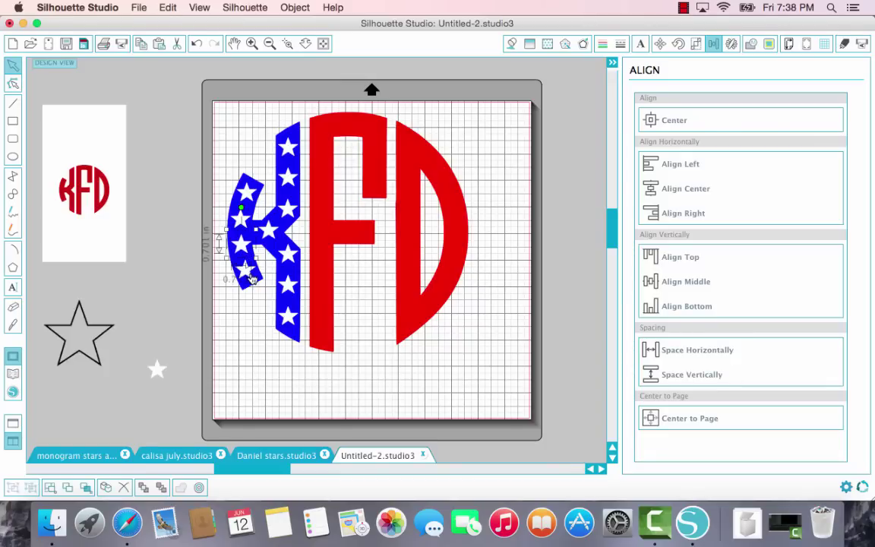
pyautogui.click(260, 341)
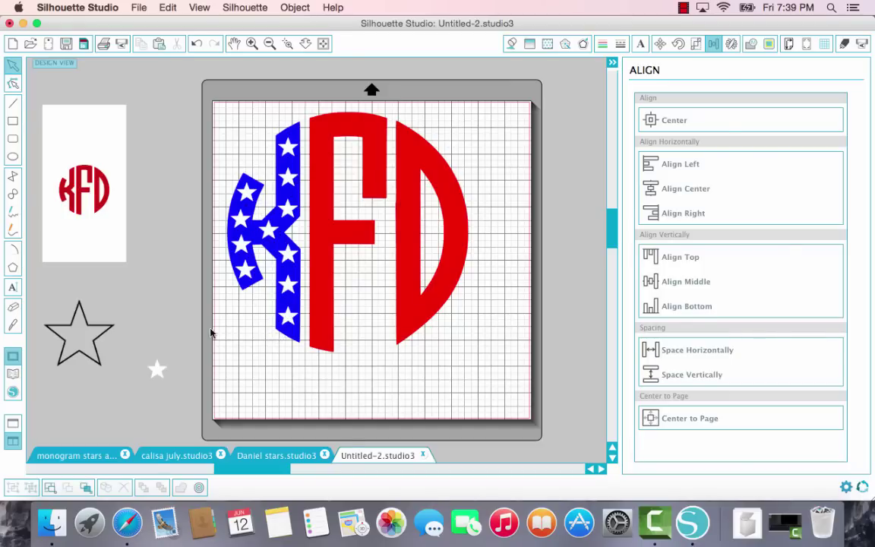
# Move the spare star beside the outline star, then Subtract the white stars from the blue K
pyautogui.moveTo(156, 370); pyautogui.dragTo(139, 322)
pyautogui.click(178, 333)
pyautogui.moveTo(223, 115); pyautogui.dragTo(232, 351)
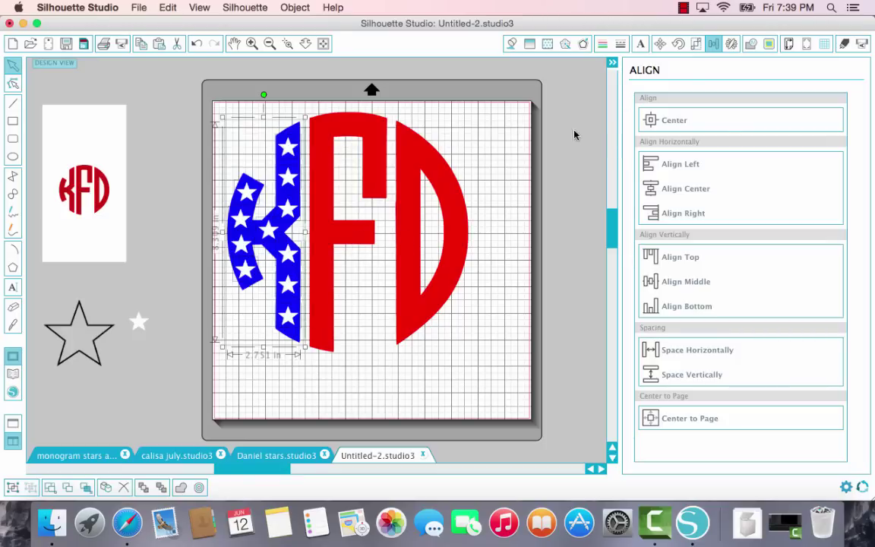
pyautogui.click(752, 47)
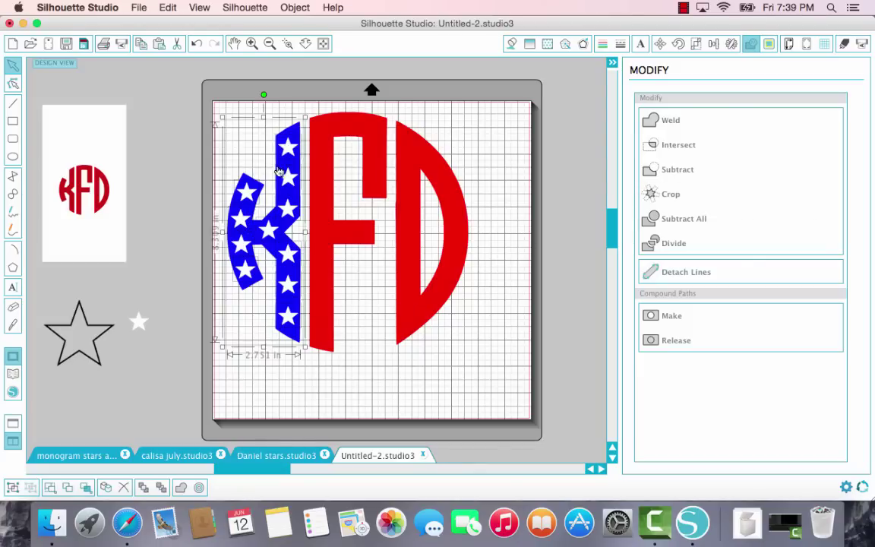
pyautogui.click(671, 172)
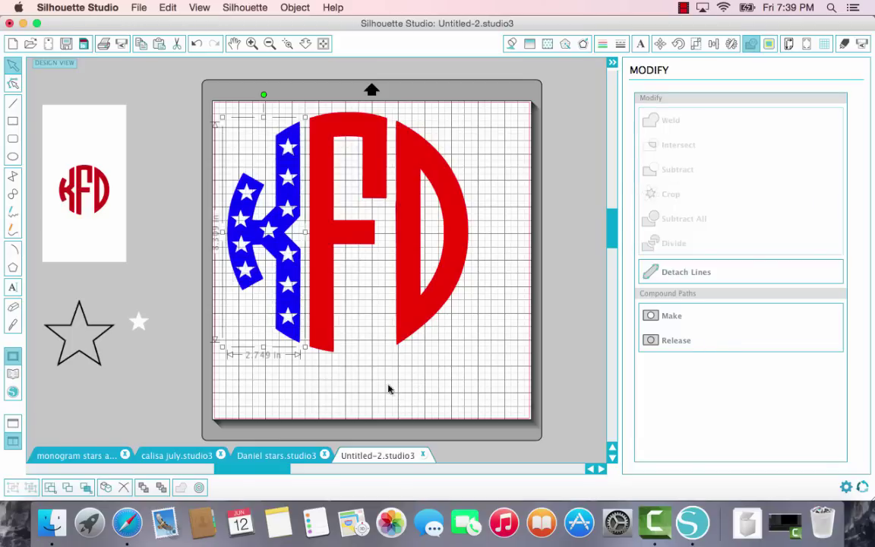
pyautogui.click(267, 389)
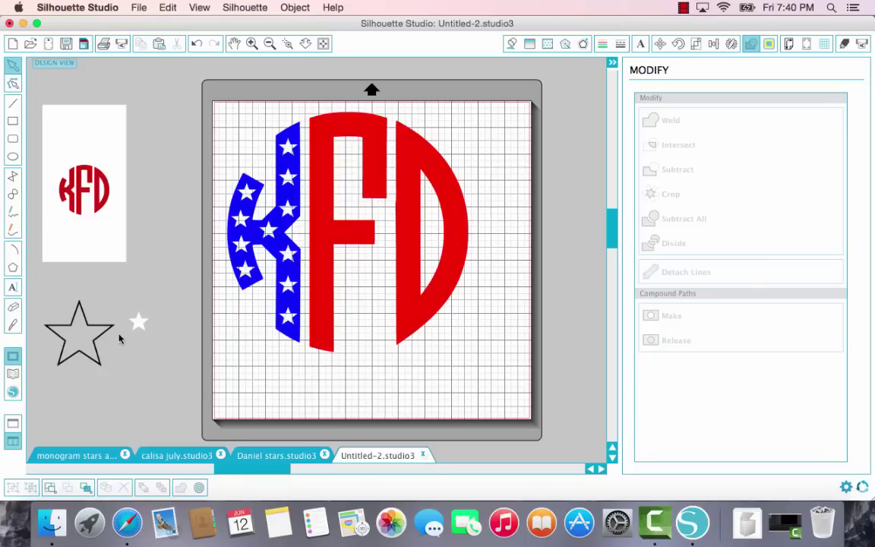
# Draw a long thin rectangle near the top of the mat and shift it left
pyautogui.click(13, 124)
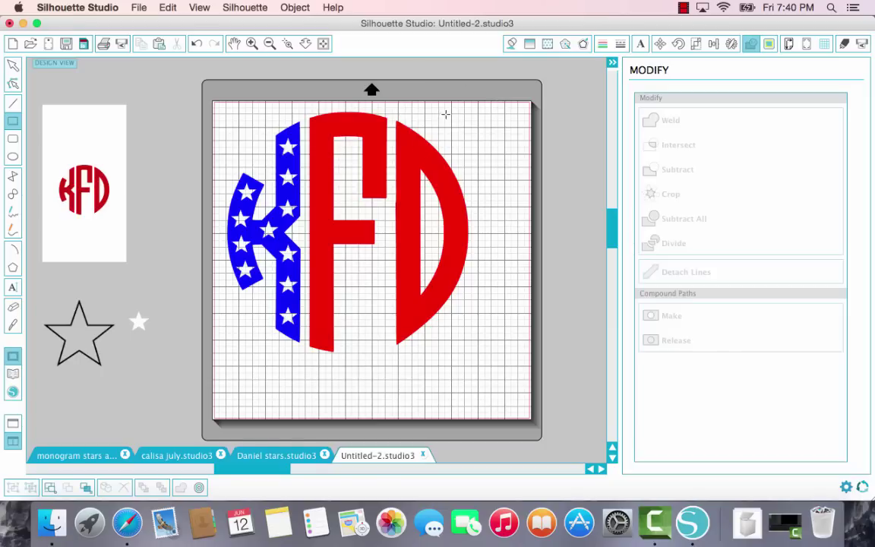
pyautogui.moveTo(446, 116)
pyautogui.mouseDown()
pyautogui.moveTo(479, 139)
pyautogui.moveTo(613, 133)
pyautogui.moveTo(602, 134)
pyautogui.mouseUp()
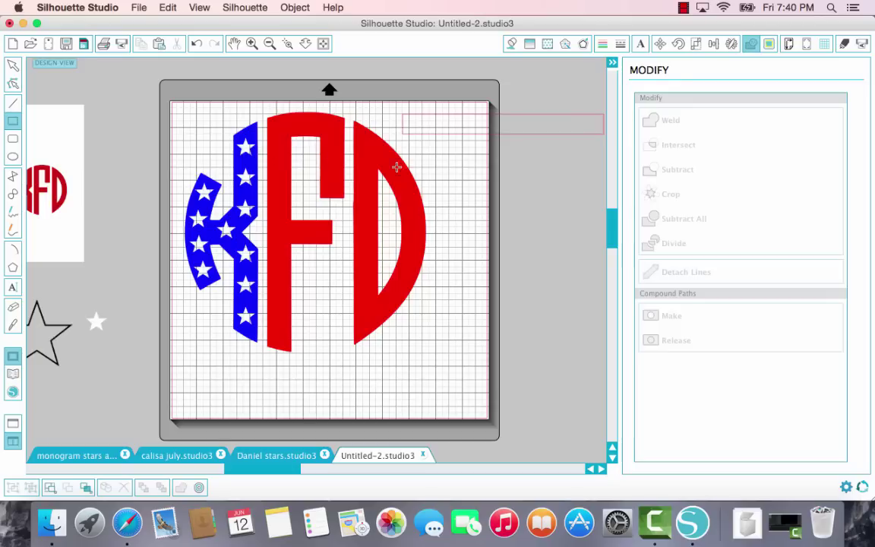
pyautogui.click(13, 66)
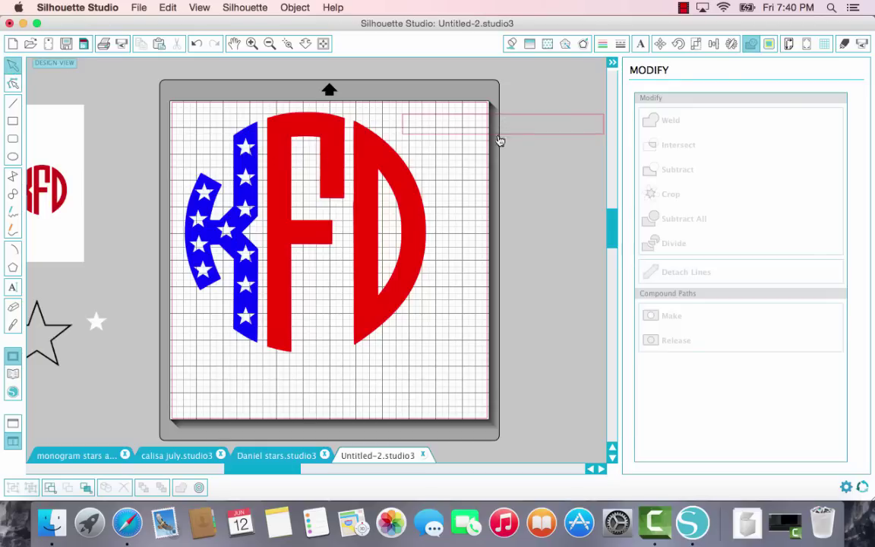
pyautogui.moveTo(523, 137); pyautogui.dragTo(379, 151)
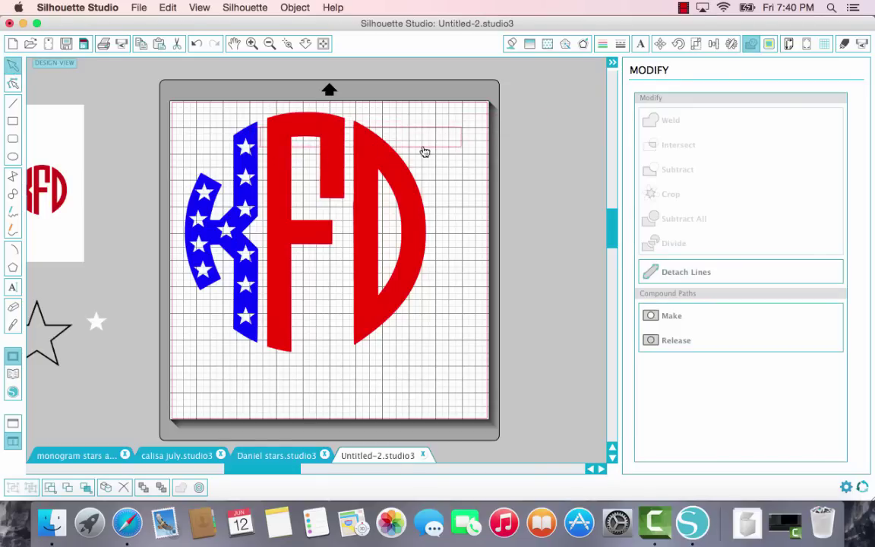
# Fill the rectangle white, move it over the top of the FD and thin it
pyautogui.click(510, 43)
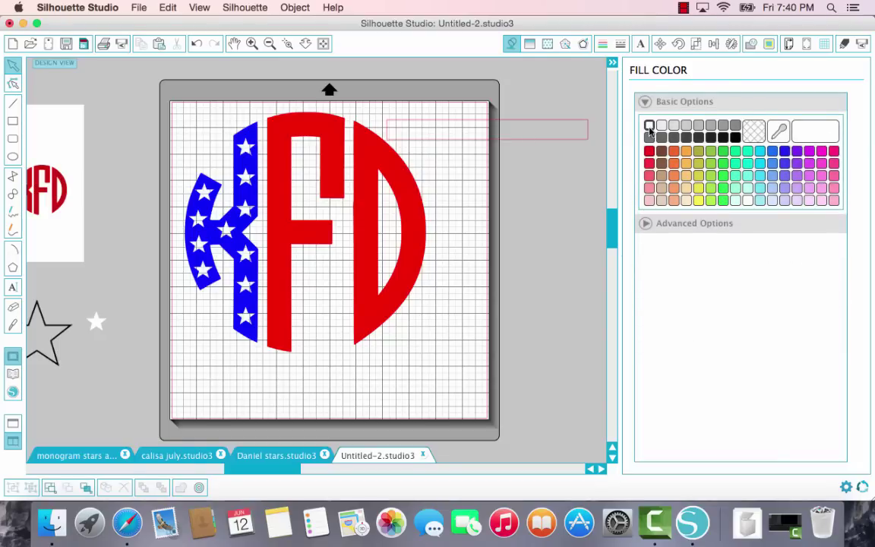
pyautogui.click(555, 139)
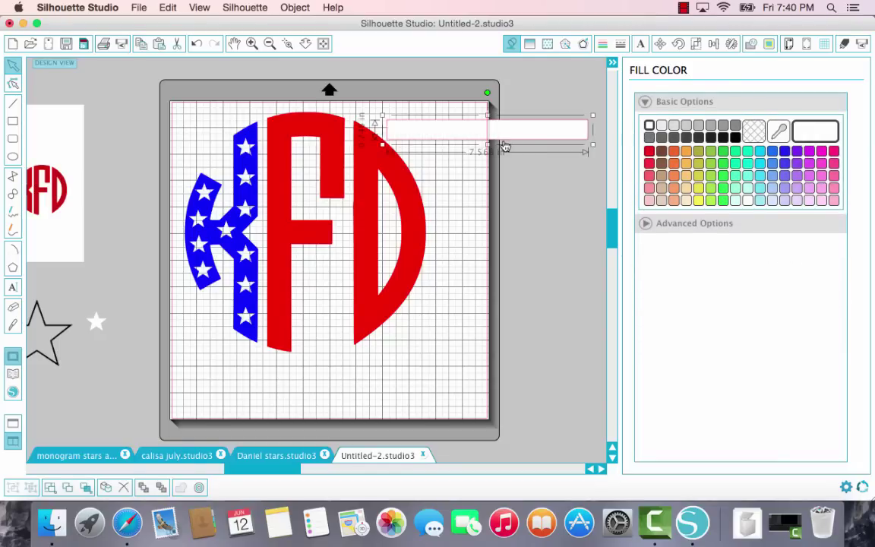
pyautogui.moveTo(505, 145); pyautogui.dragTo(522, 133)
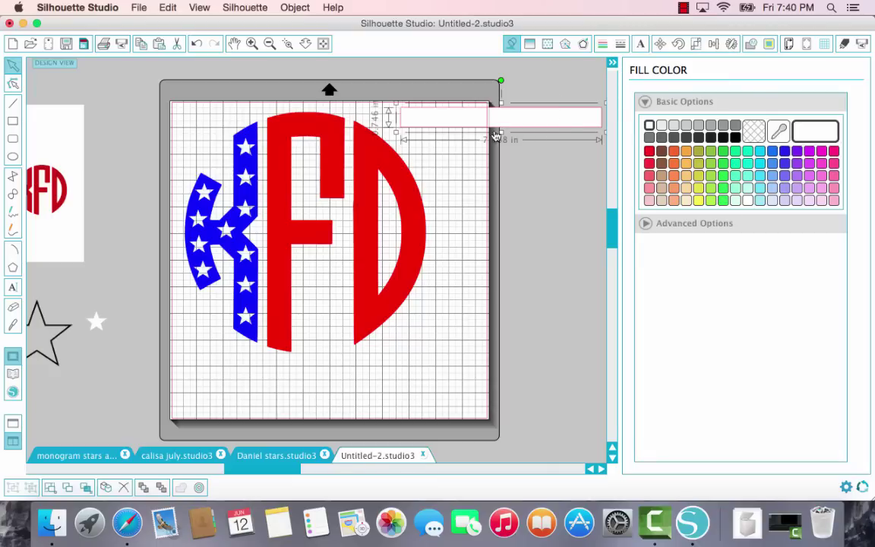
pyautogui.moveTo(501, 134); pyautogui.dragTo(512, 128)
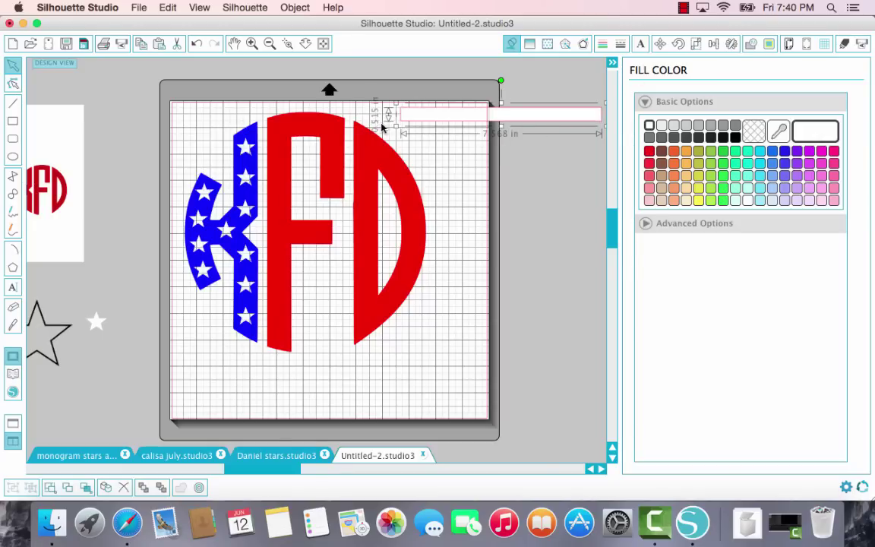
# Unlock the aspect ratio, set the bar height to 0.397 in, and place it across the FD top
pyautogui.click(697, 45)
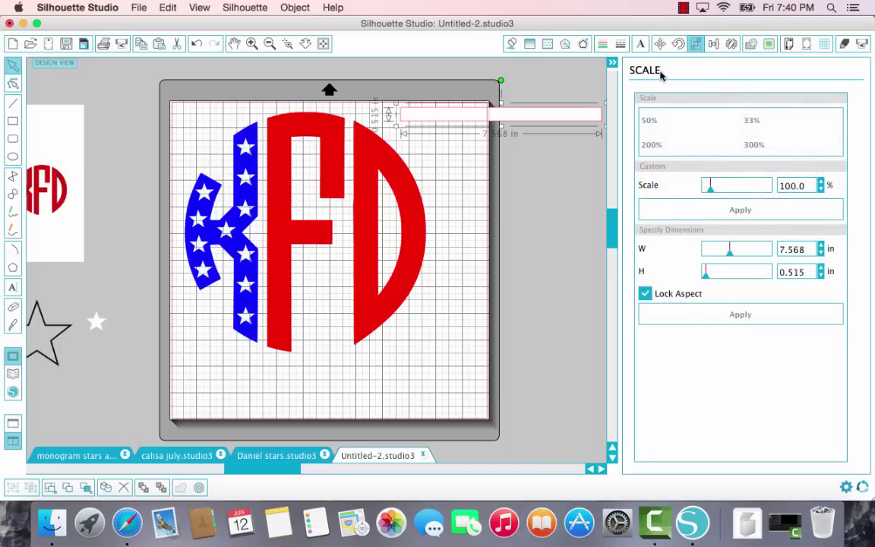
pyautogui.click(645, 296)
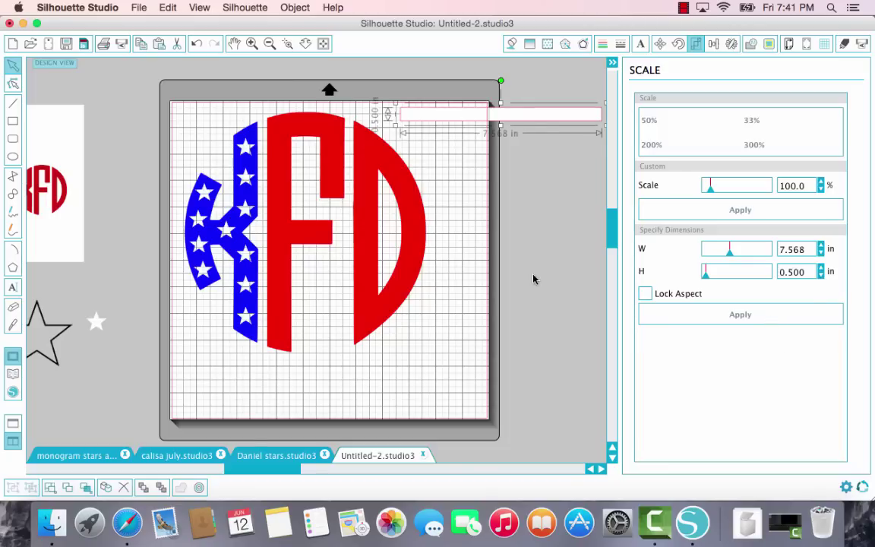
pyautogui.moveTo(495, 118); pyautogui.dragTo(377, 138)
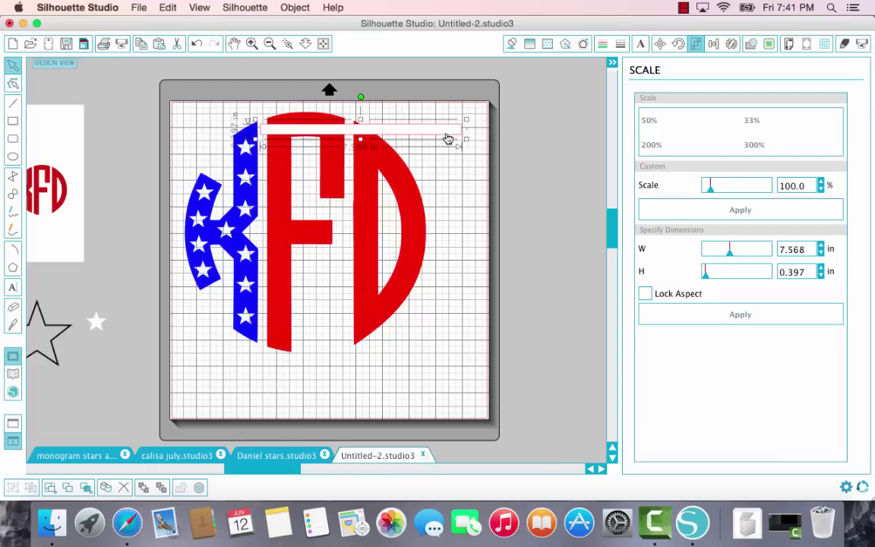
# Copy the white bar and paste two copies stacked lower across the F and D
pyautogui.moveTo(448, 139); pyautogui.dragTo(448, 140)
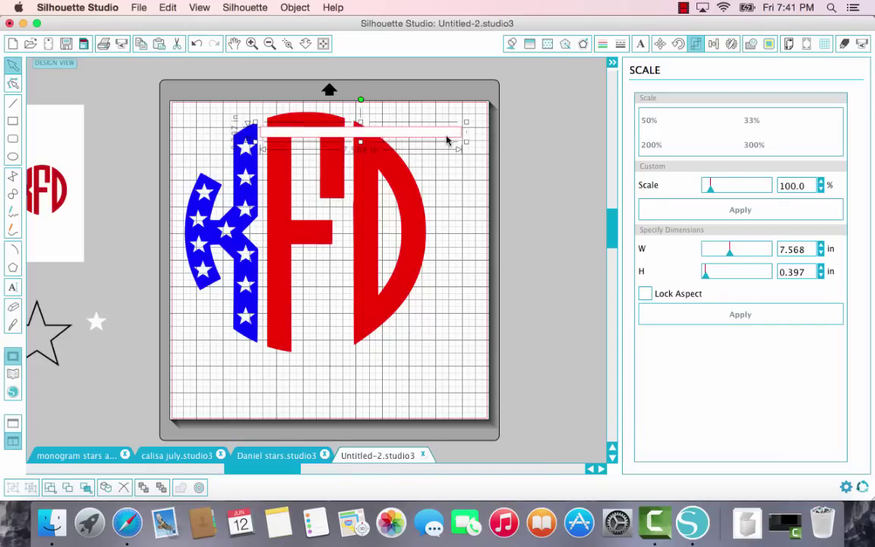
pyautogui.rightClick(447, 139)
pyautogui.click(475, 189)
pyautogui.rightClick(479, 185)
pyautogui.click(505, 254)
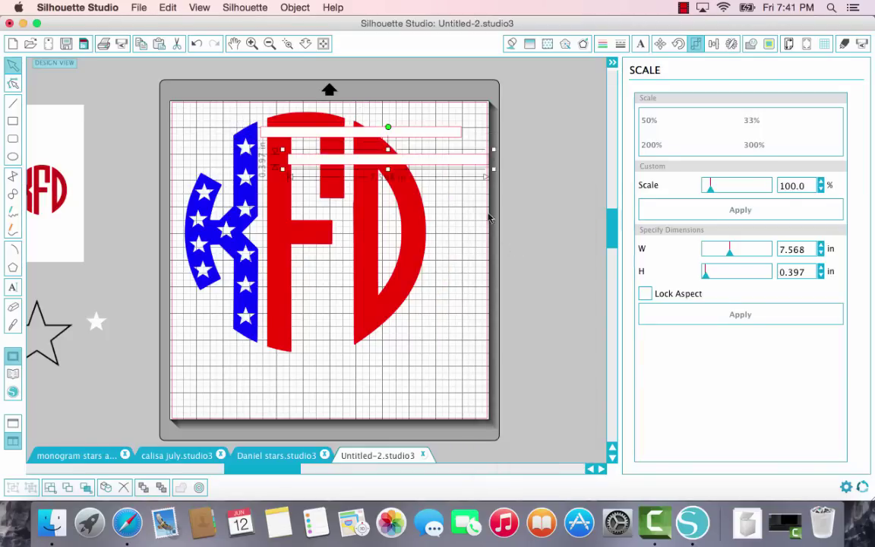
pyautogui.moveTo(451, 164); pyautogui.dragTo(440, 168)
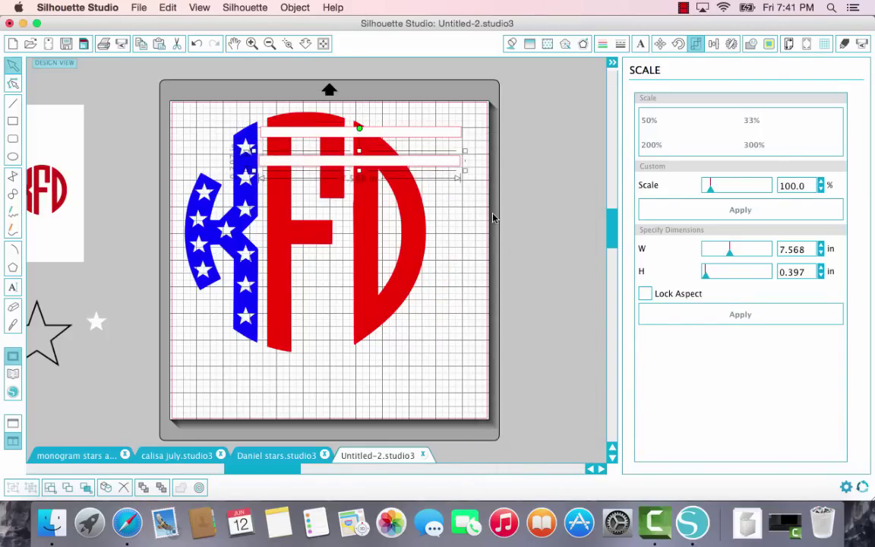
pyautogui.rightClick(441, 183)
pyautogui.click(456, 271)
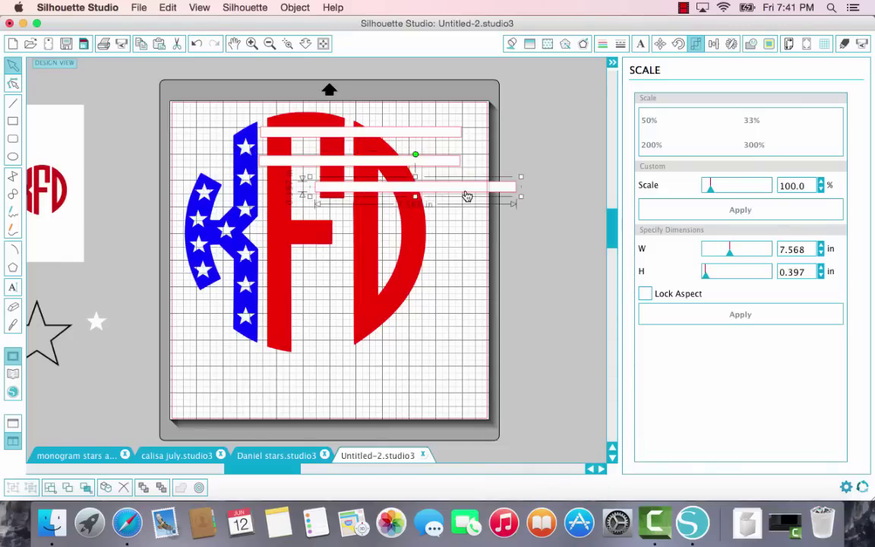
pyautogui.moveTo(467, 196); pyautogui.dragTo(410, 202)
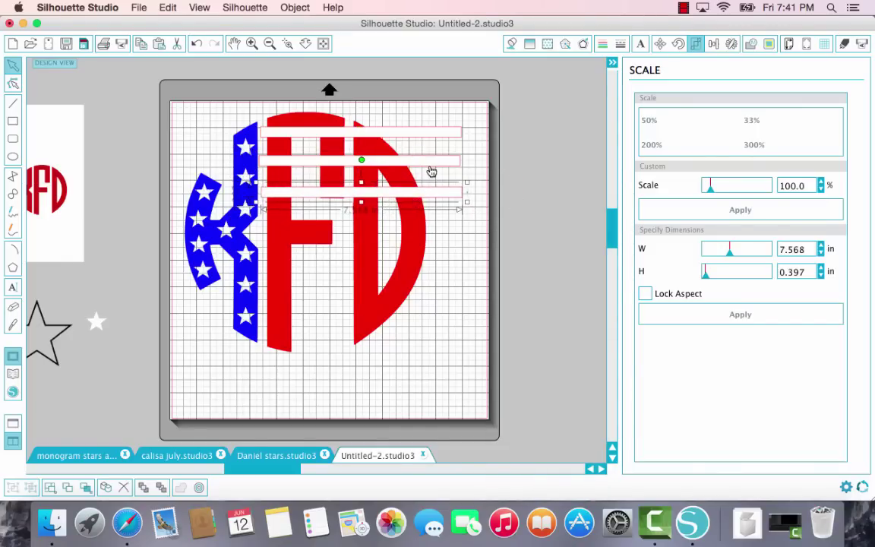
# Paste two more white bars, placing each further down across the letters
pyautogui.click(431, 170)
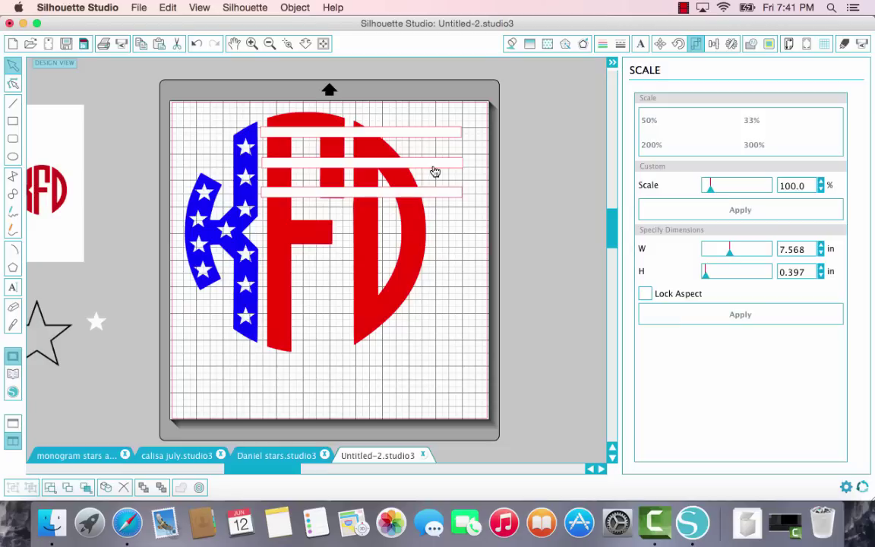
pyautogui.click(434, 170)
pyautogui.rightClick(480, 207)
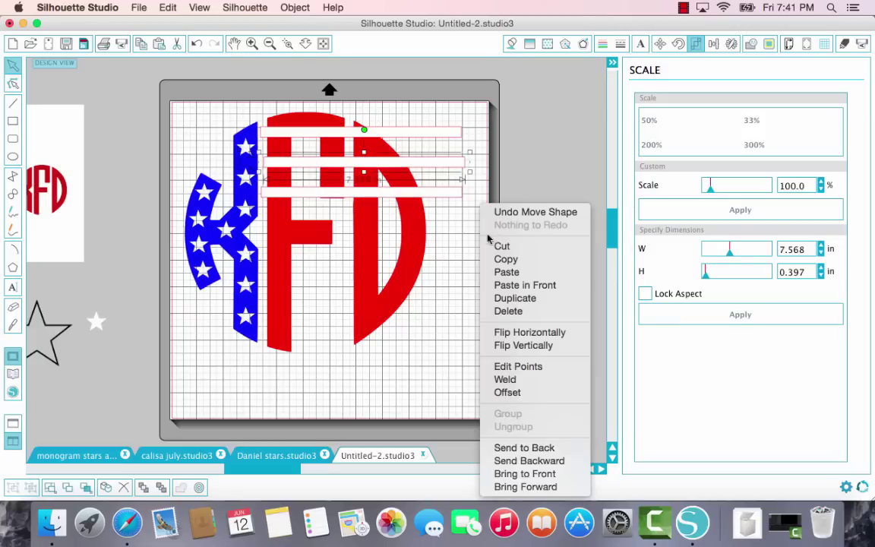
pyautogui.click(507, 271)
pyautogui.moveTo(502, 220); pyautogui.dragTo(417, 229)
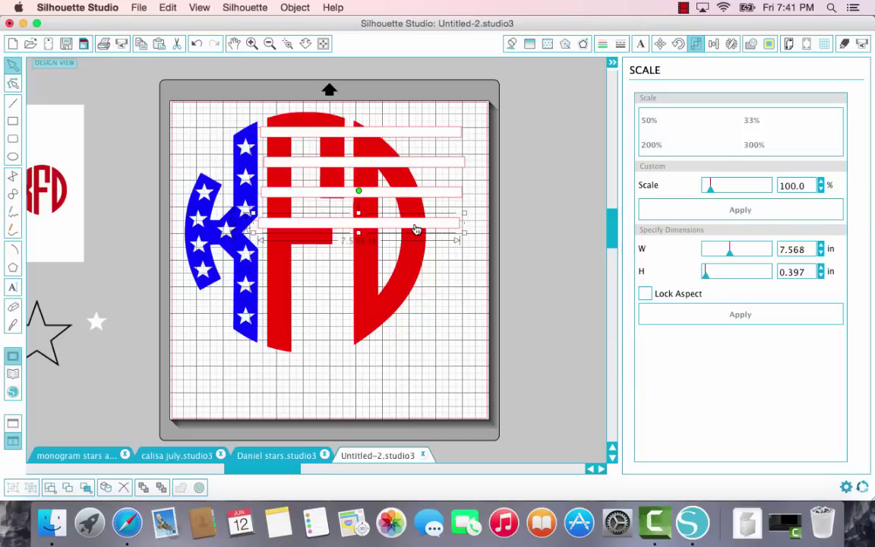
pyautogui.rightClick(477, 274)
pyautogui.click(497, 336)
pyautogui.moveTo(477, 258); pyautogui.dragTo(370, 265)
# Paste the last two bars down to near the bottom of the letters, making seven stripes
pyautogui.rightClick(484, 324)
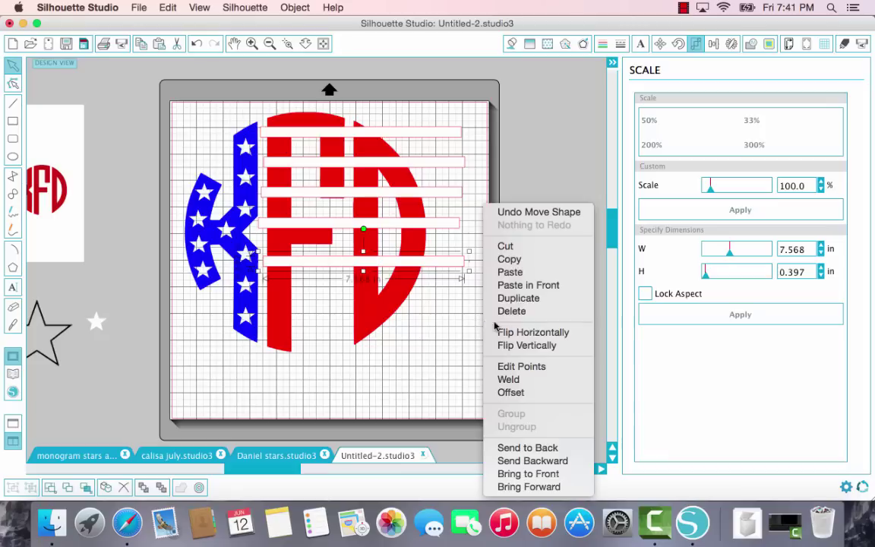
pyautogui.click(516, 273)
pyautogui.moveTo(519, 274); pyautogui.dragTo(386, 300)
pyautogui.rightClick(446, 334)
pyautogui.click(477, 274)
pyautogui.moveTo(525, 301); pyautogui.dragTo(365, 331)
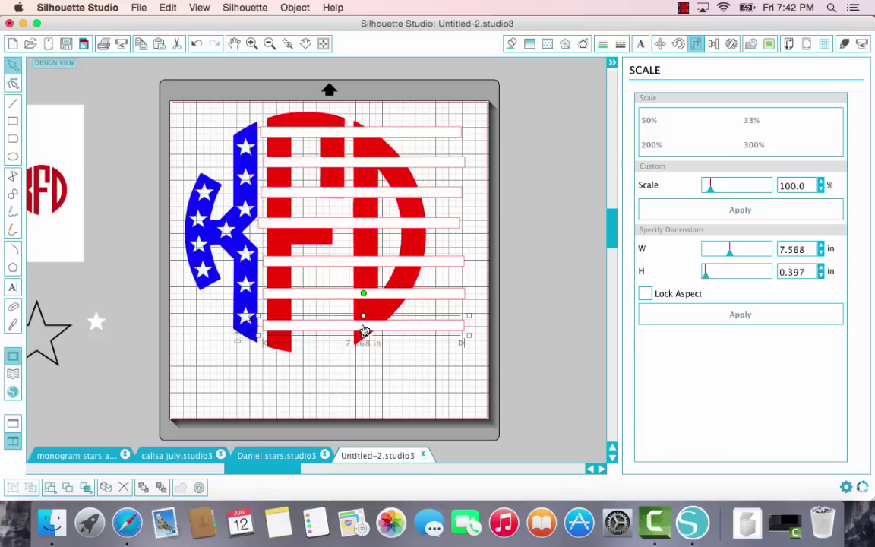
pyautogui.click(395, 391)
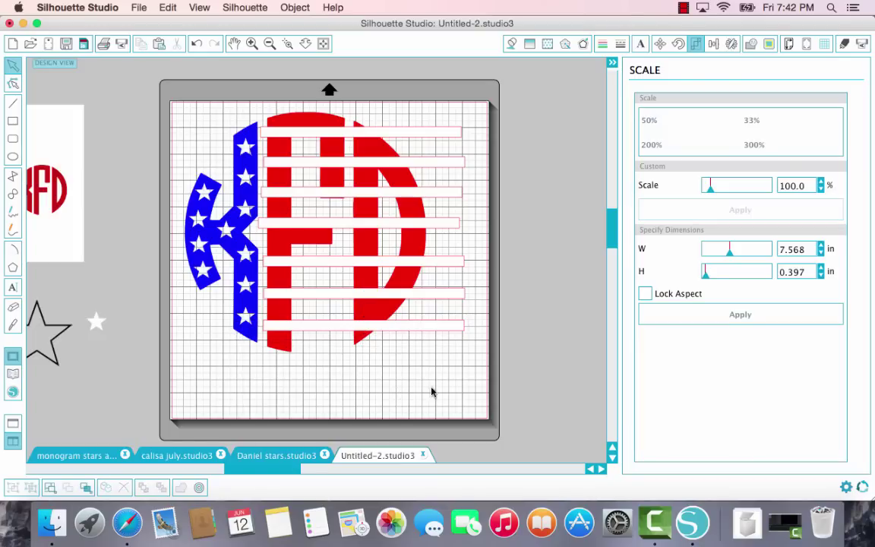
# Select six white bars and distribute them evenly from top to bottom with Align
pyautogui.click(452, 140)
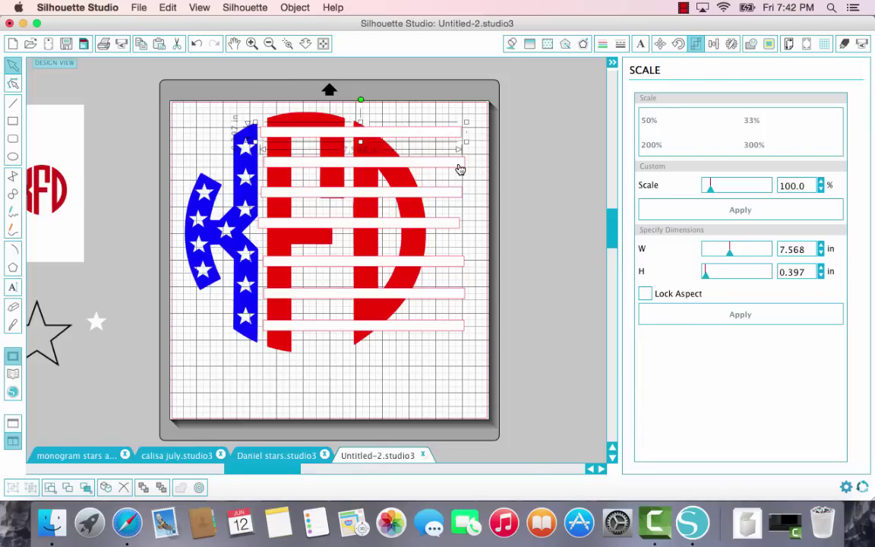
pyautogui.keyDown('shift'); pyautogui.click(447, 196); pyautogui.keyUp('shift')
pyautogui.keyDown('shift'); pyautogui.click(447, 226); pyautogui.keyUp('shift')
pyautogui.keyDown('shift'); pyautogui.click(446, 265); pyautogui.keyUp('shift')
pyautogui.keyDown('shift'); pyautogui.click(444, 302); pyautogui.keyUp('shift')
pyautogui.keyDown('shift'); pyautogui.click(443, 333); pyautogui.keyUp('shift')
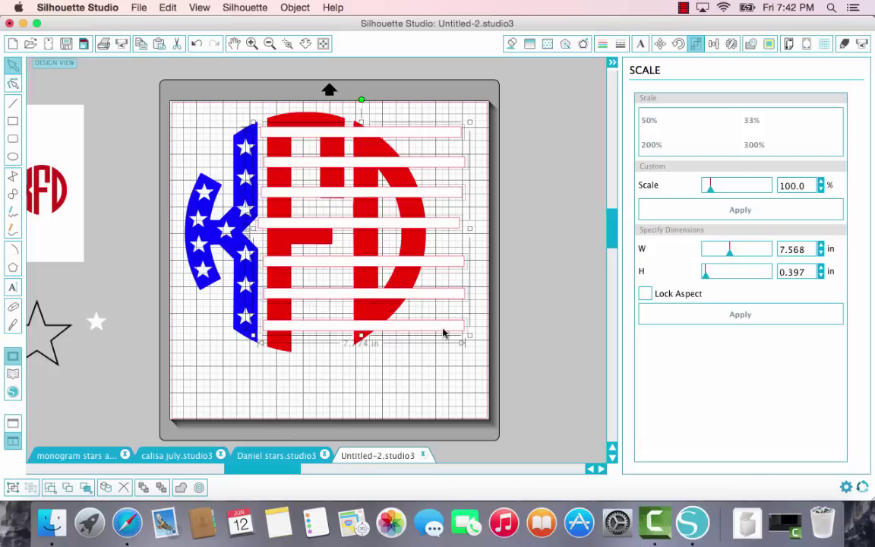
pyautogui.click(713, 45)
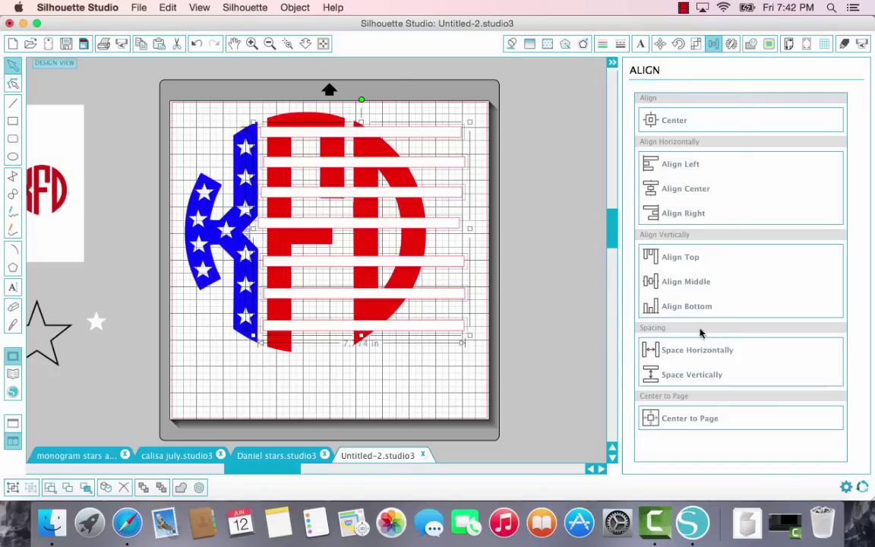
pyautogui.click(678, 378)
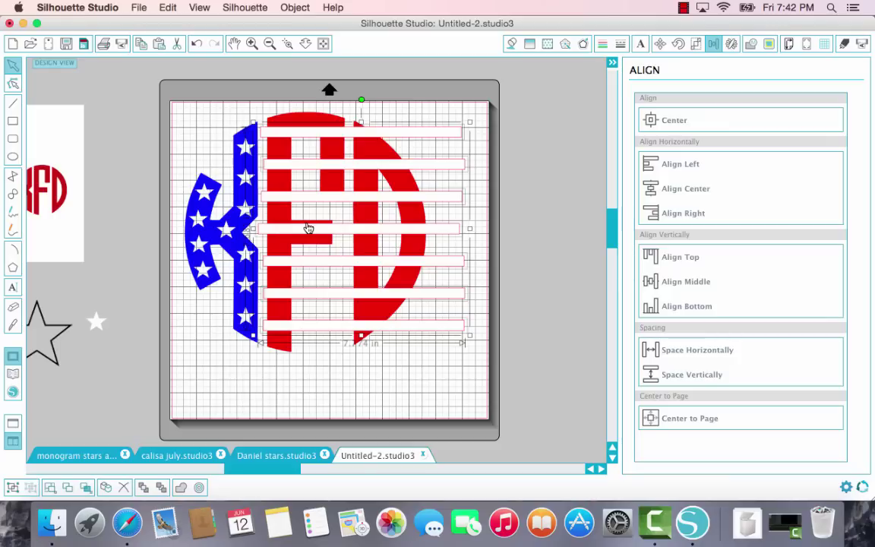
# Check each stripe's position over the F and D, including the 7.5 in middle stripe
pyautogui.click(482, 240)
pyautogui.click(373, 236)
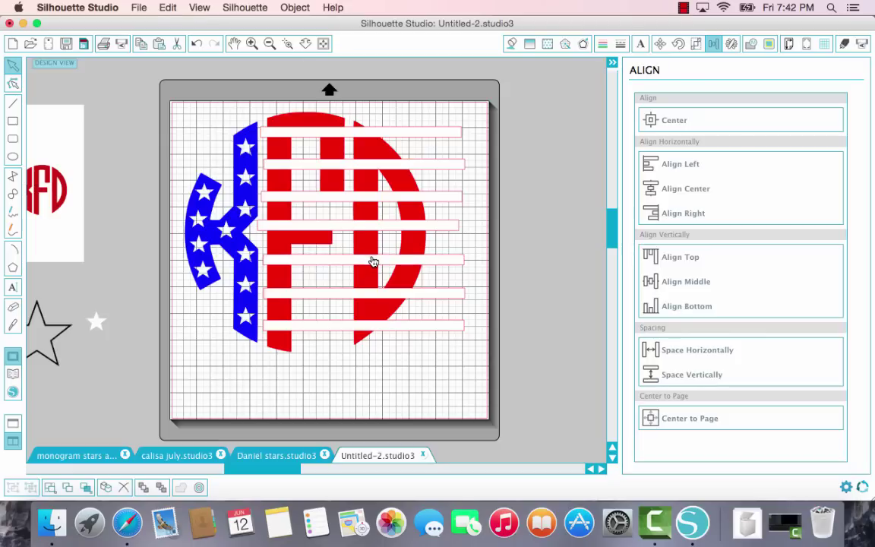
pyautogui.click(373, 262)
pyautogui.click(389, 295)
pyautogui.click(393, 325)
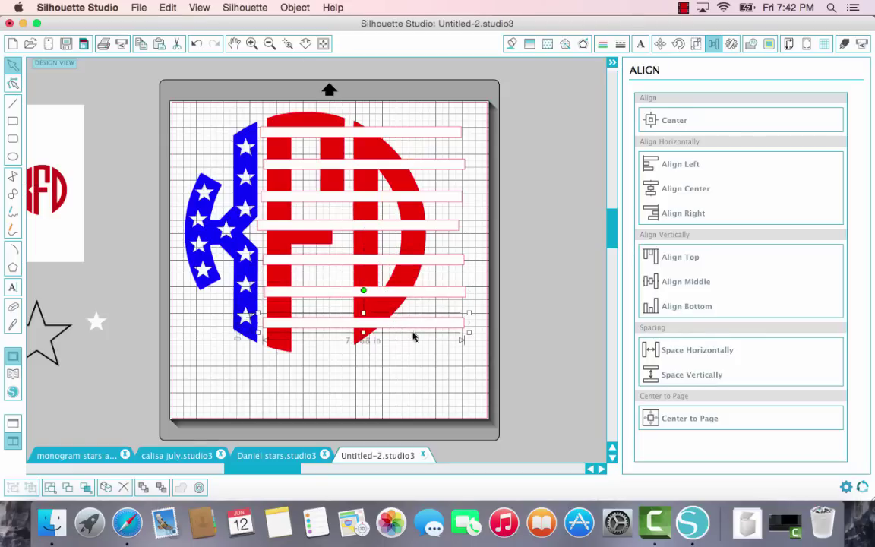
pyautogui.click(434, 358)
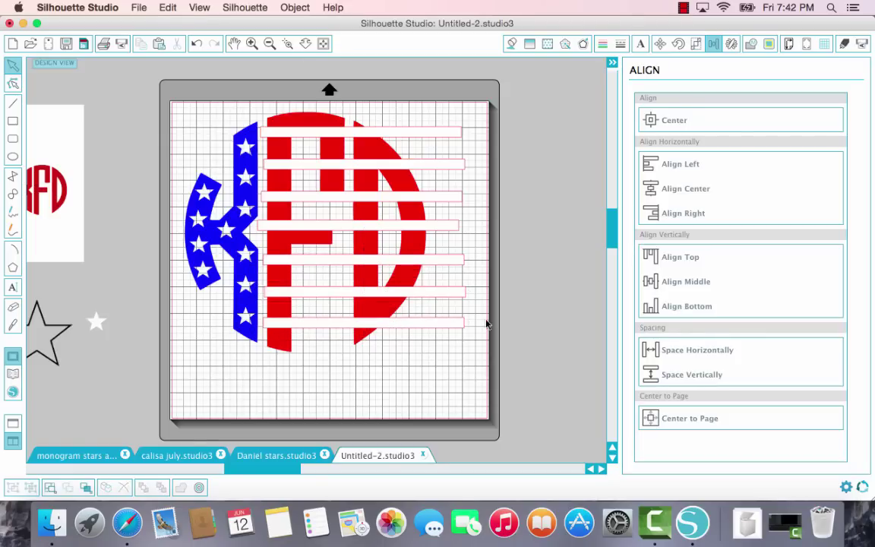
pyautogui.click(359, 229)
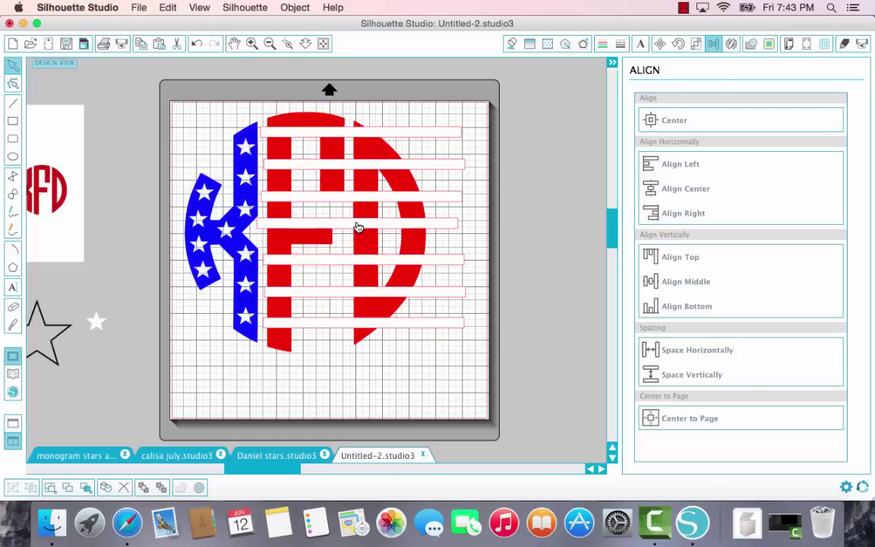
pyautogui.click(358, 229)
pyautogui.click(371, 197)
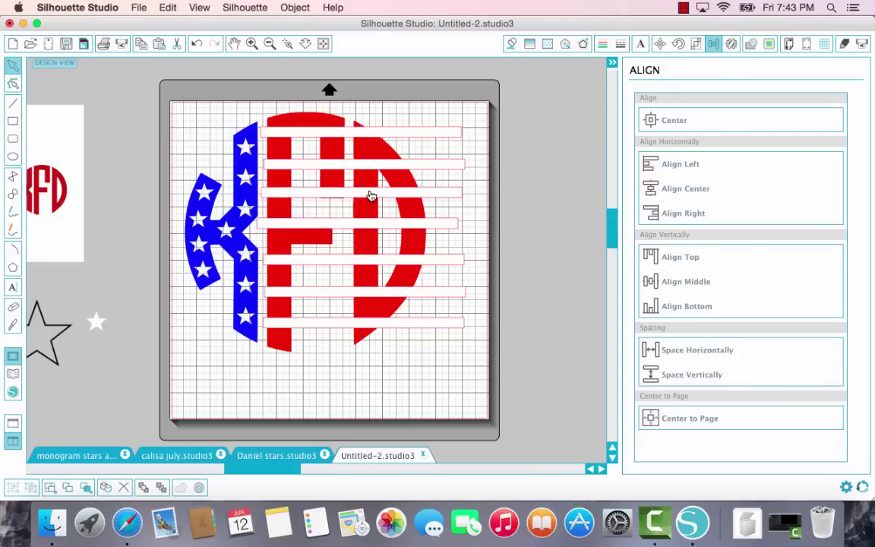
pyautogui.click(484, 277)
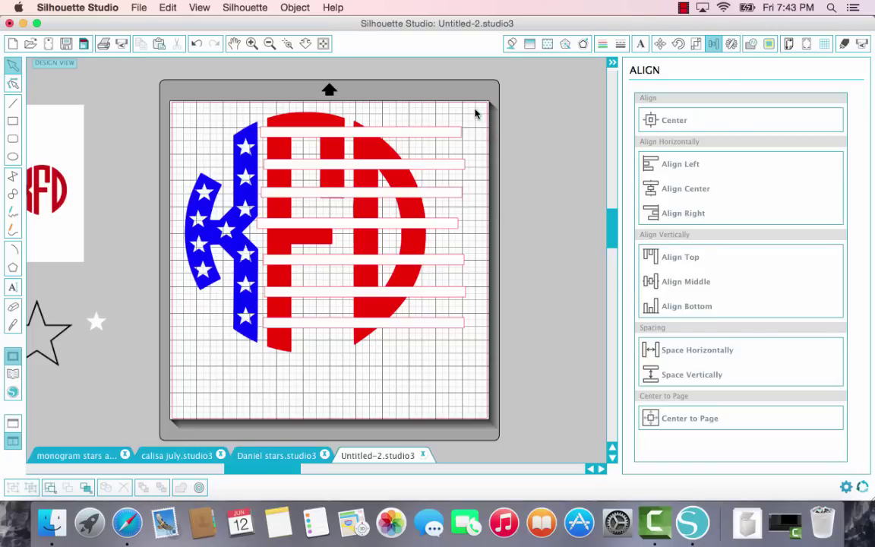
# Select the red F and D together with the white stripes to check their stacking
pyautogui.click(281, 114)
pyautogui.keyDown('shift'); pyautogui.click(291, 134); pyautogui.keyUp('shift')
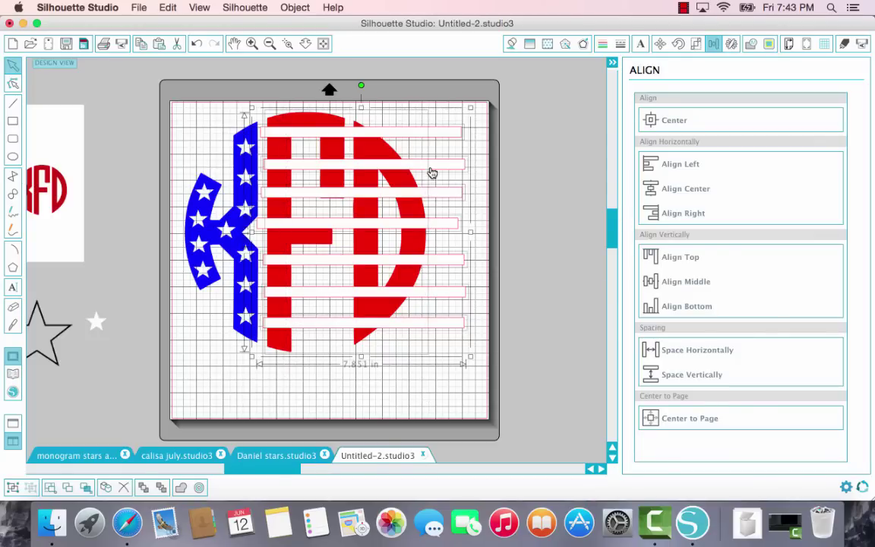
pyautogui.click(446, 387)
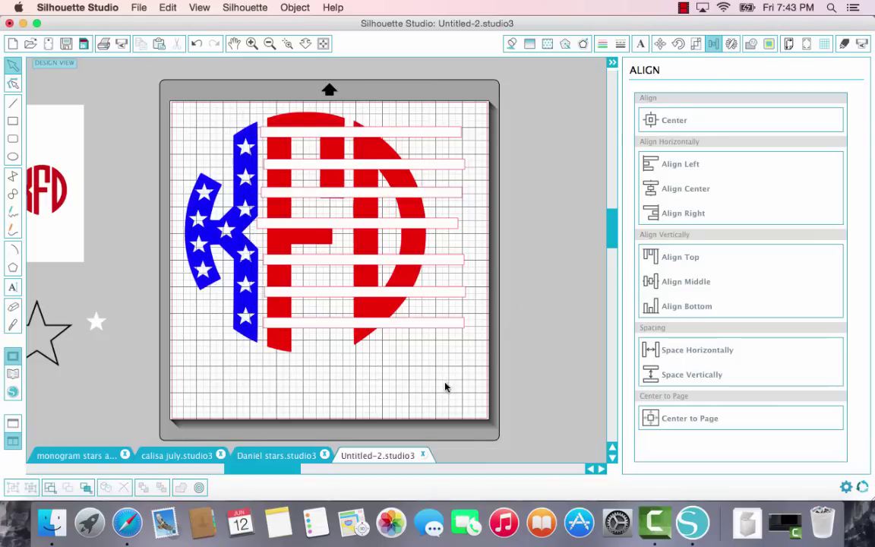
# Bring the bottom stripe in front of the F and D, then select all stripes with the letters
pyautogui.click(419, 327)
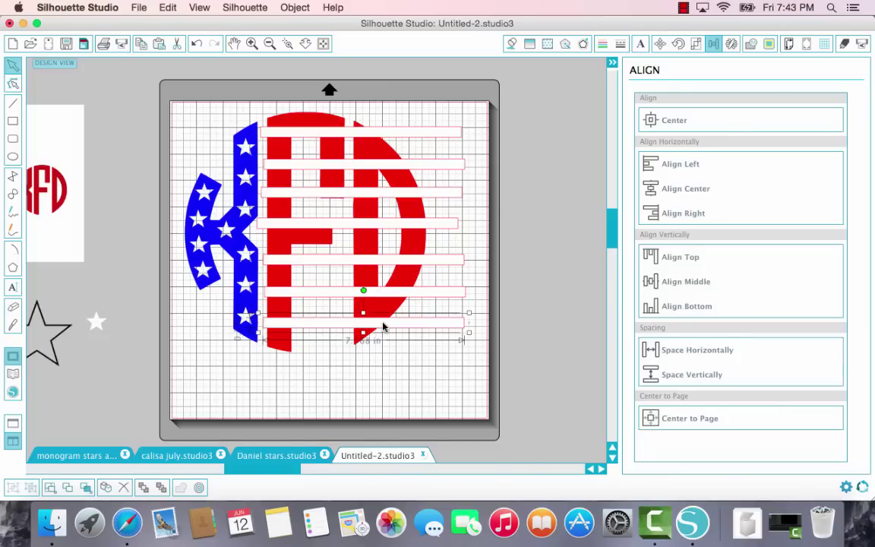
pyautogui.rightClick(384, 327)
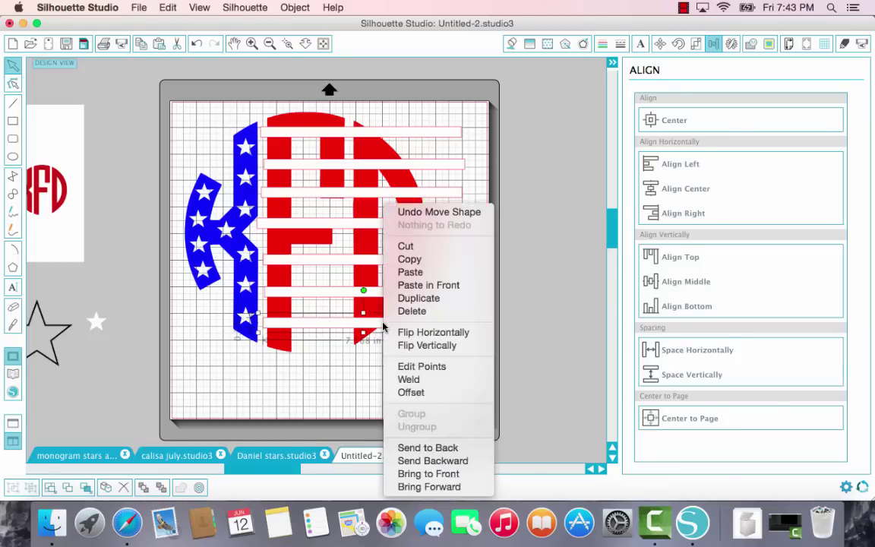
pyautogui.click(444, 447)
pyautogui.click(423, 403)
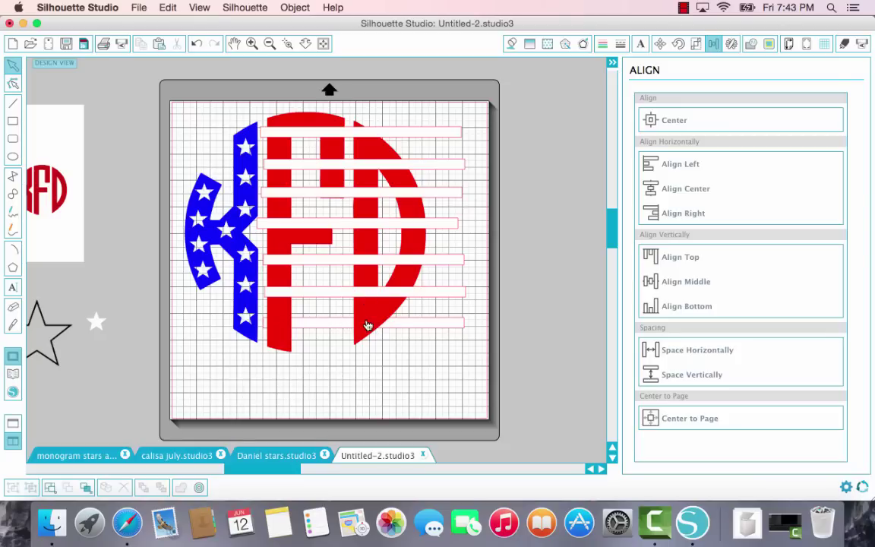
pyautogui.rightClick(402, 327)
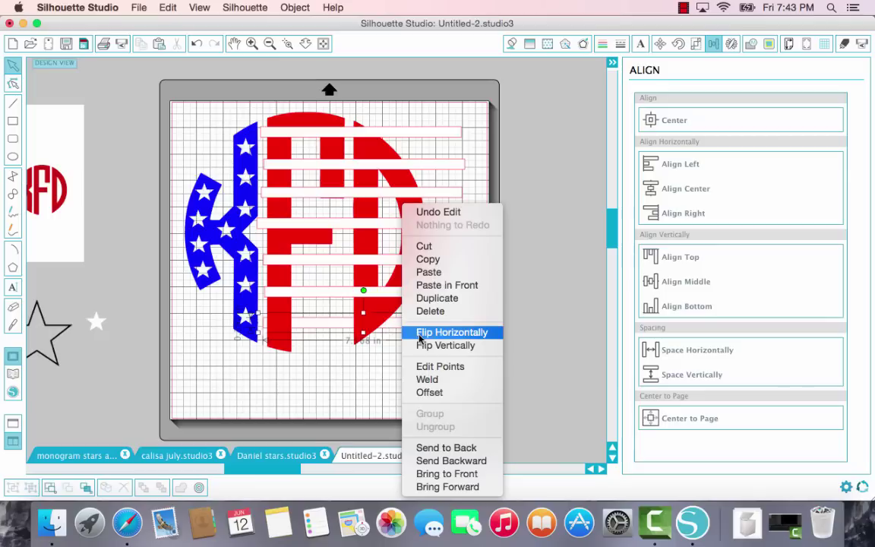
pyautogui.click(457, 474)
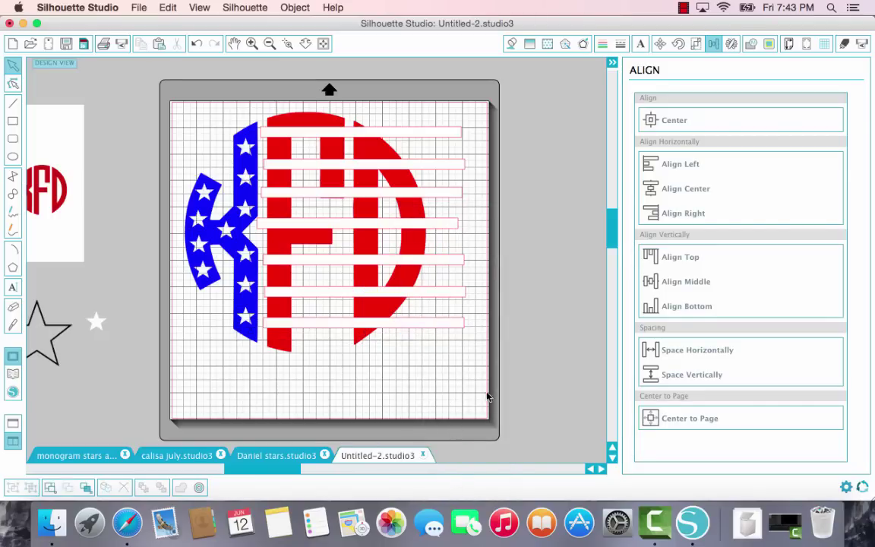
pyautogui.click(401, 306)
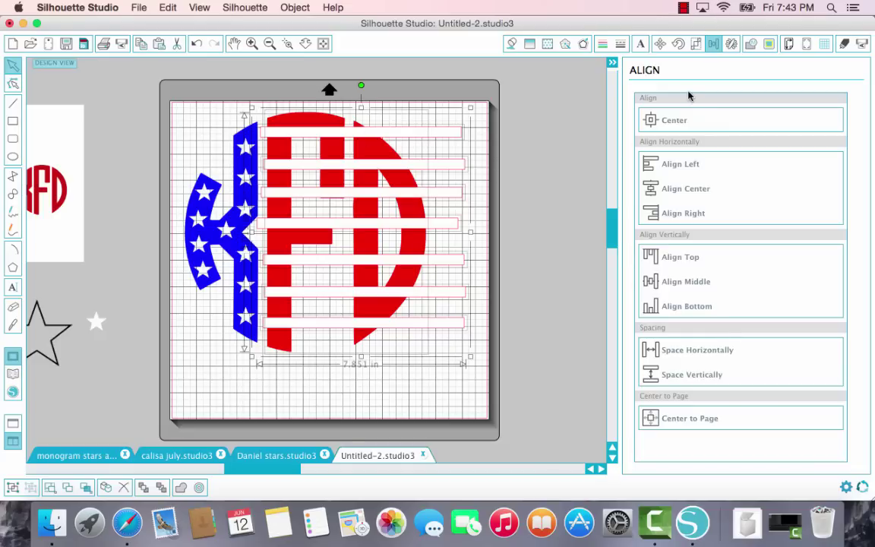
# Subtract the white stripes from the red F and D letters
pyautogui.click(751, 47)
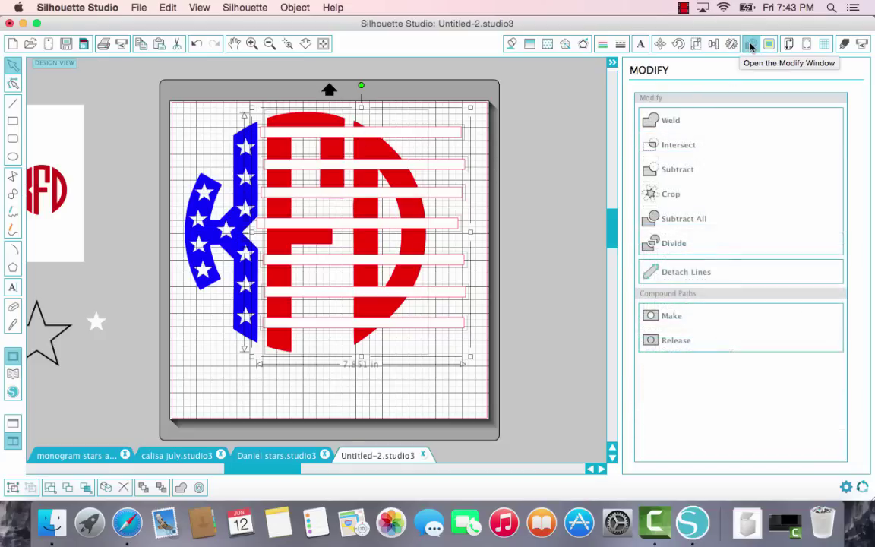
pyautogui.click(655, 172)
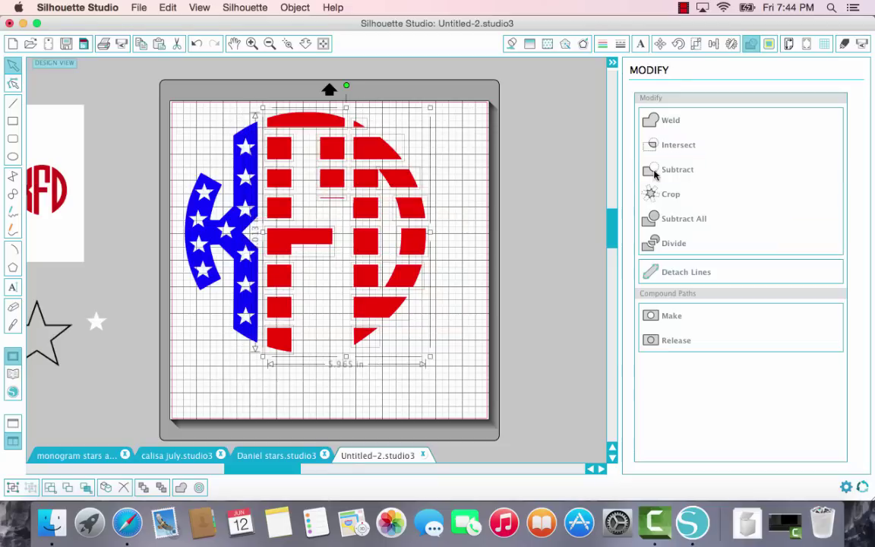
pyautogui.click(447, 403)
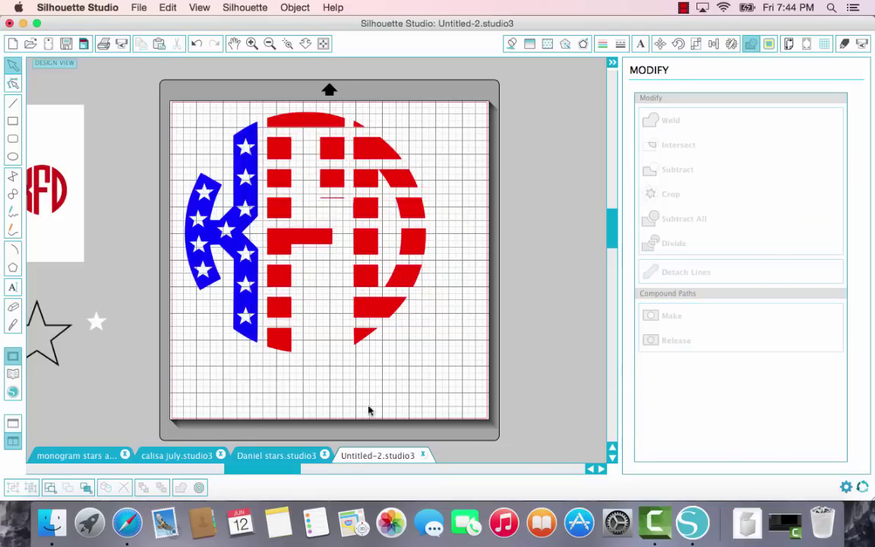
# Move the small leftover line inside the D off the mat, then select the F and D
pyautogui.click(337, 203)
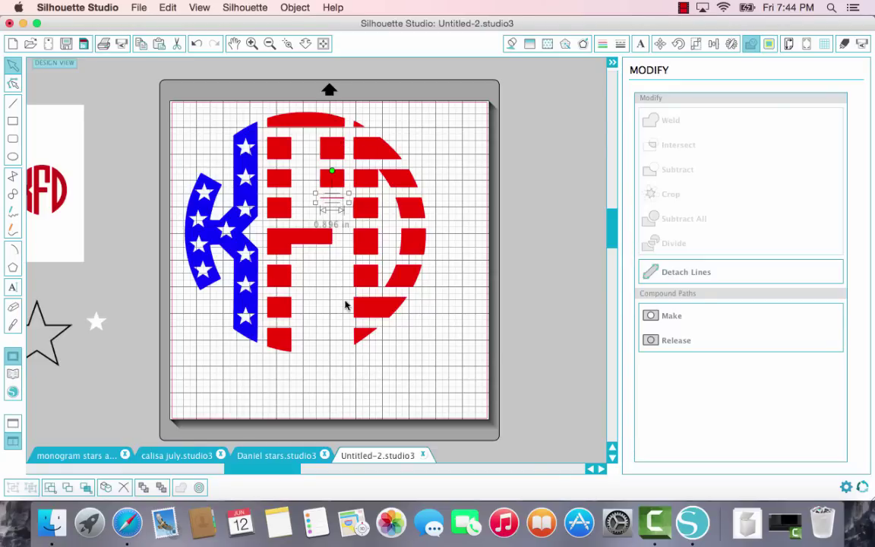
pyautogui.moveTo(332, 204); pyautogui.dragTo(541, 140)
pyautogui.click(417, 393)
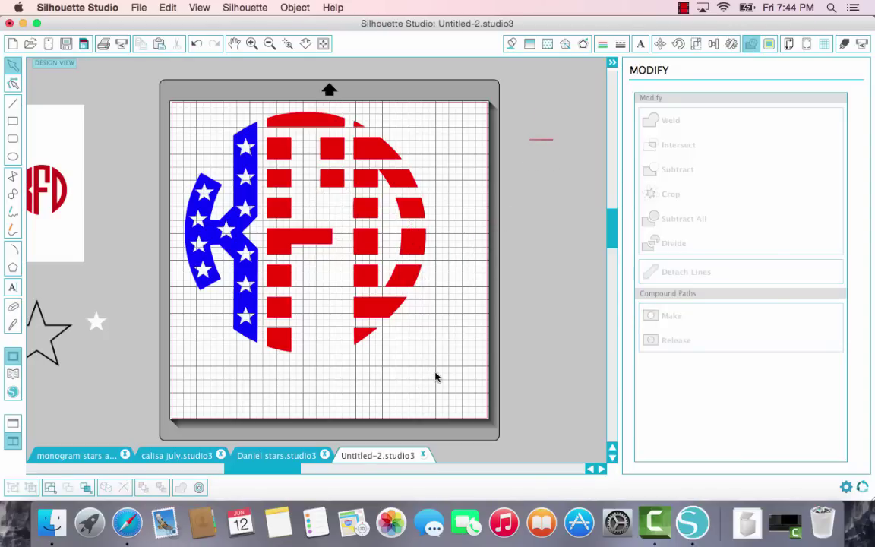
pyautogui.moveTo(425, 323); pyautogui.dragTo(261, 116)
# Group the striped F and D, make them a compound path, and refill it red
pyautogui.rightClick(276, 114)
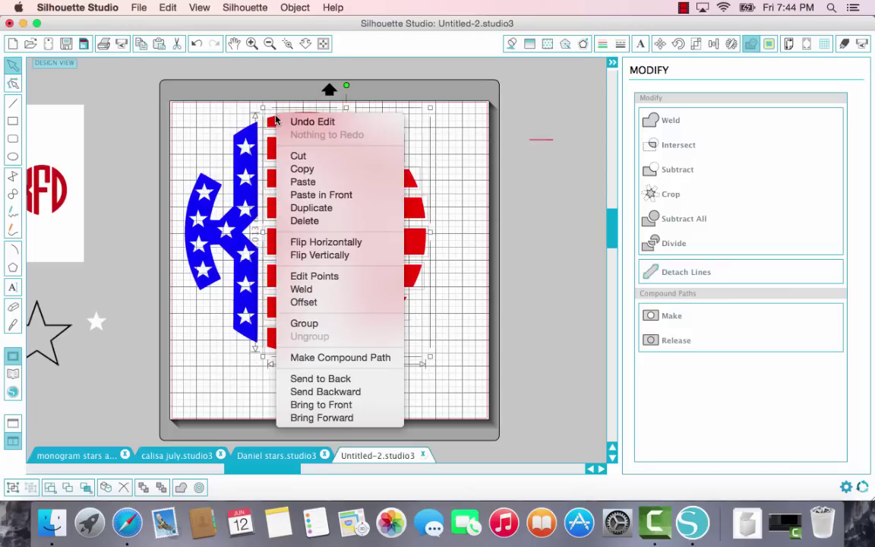
pyautogui.click(370, 327)
pyautogui.rightClick(374, 320)
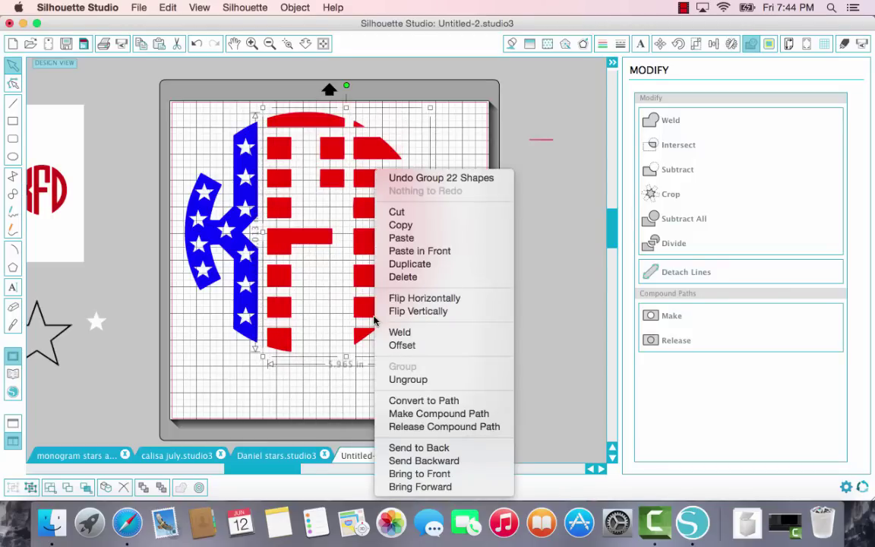
pyautogui.click(413, 414)
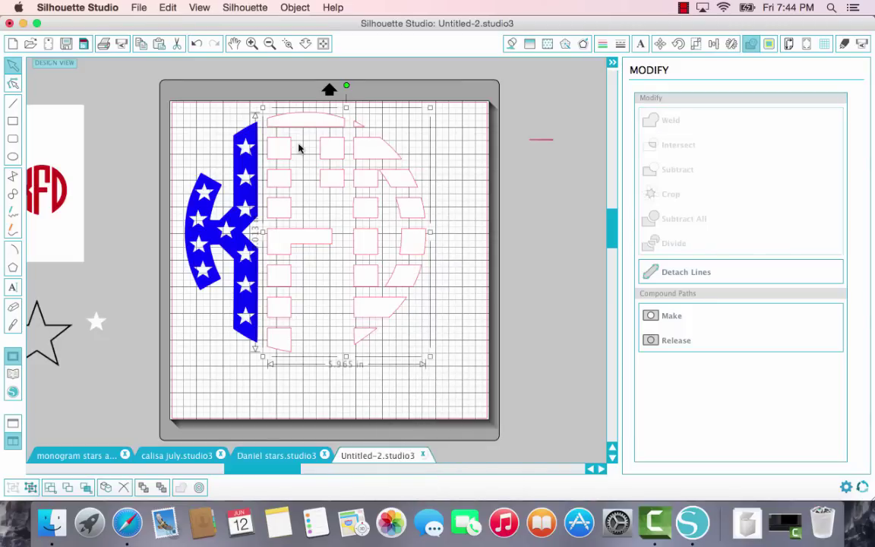
pyautogui.click(558, 127)
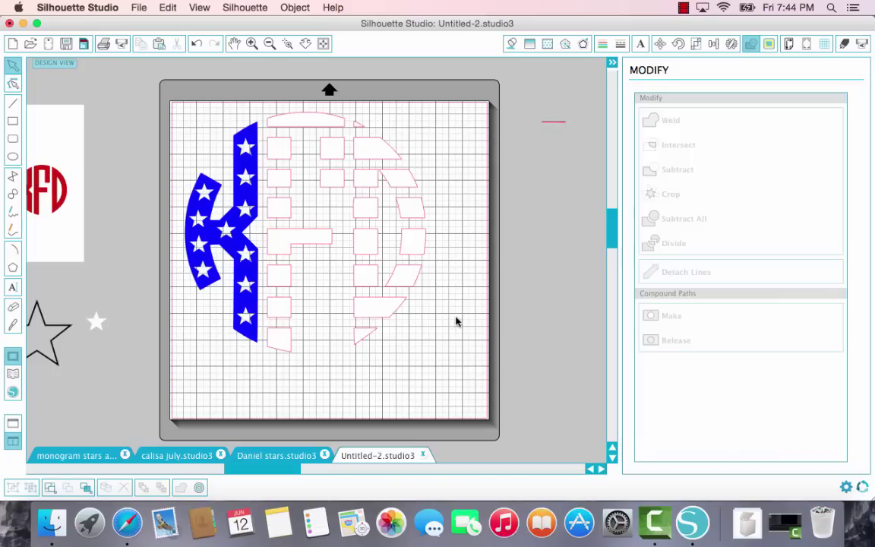
pyautogui.click(194, 43)
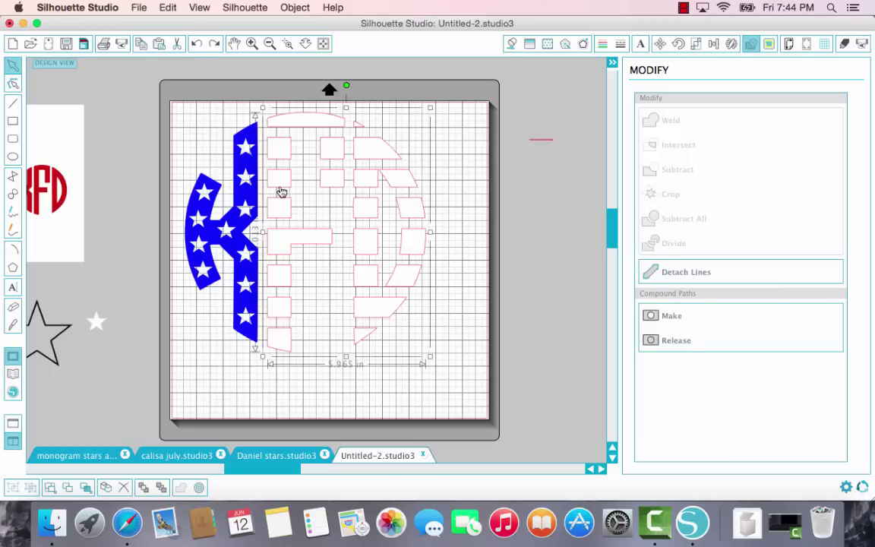
pyautogui.click(214, 43)
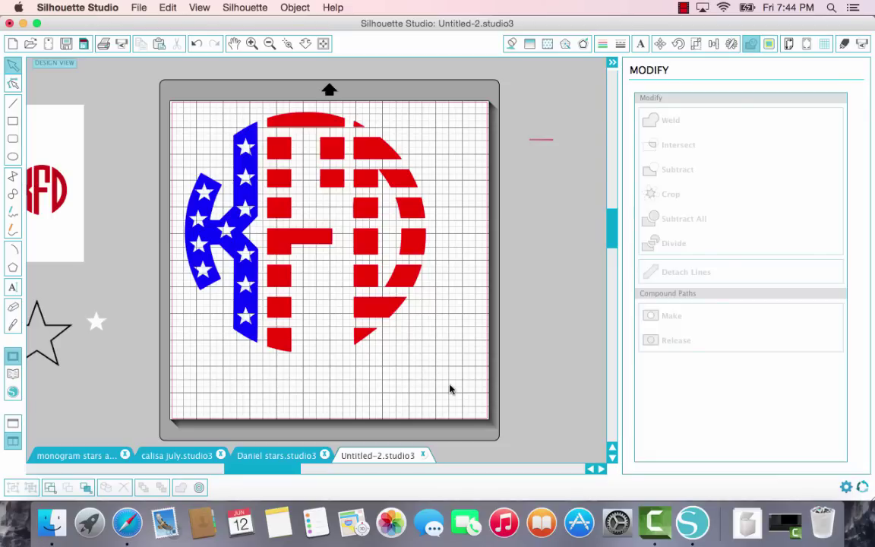
# Mirror the whole KFD monogram left to right and nudge it slightly up and left on the mat
pyautogui.click(279, 311)
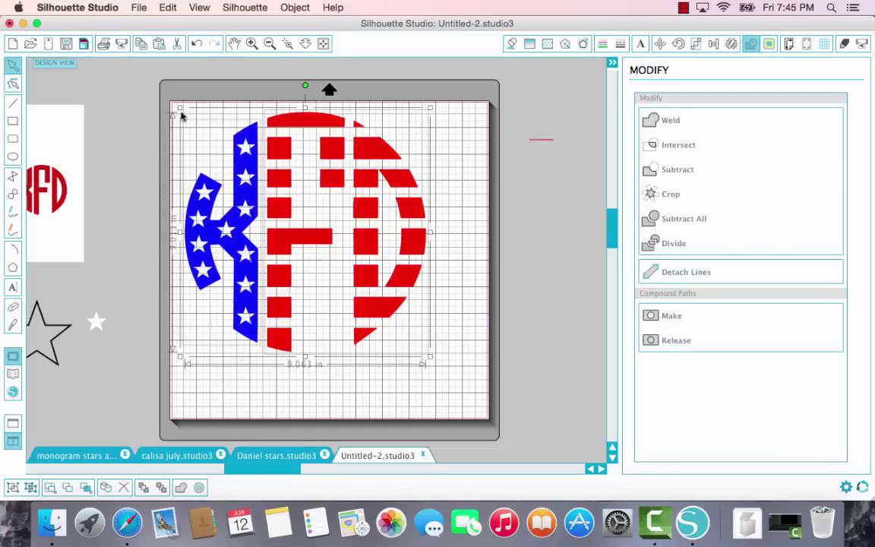
pyautogui.rightClick(277, 152)
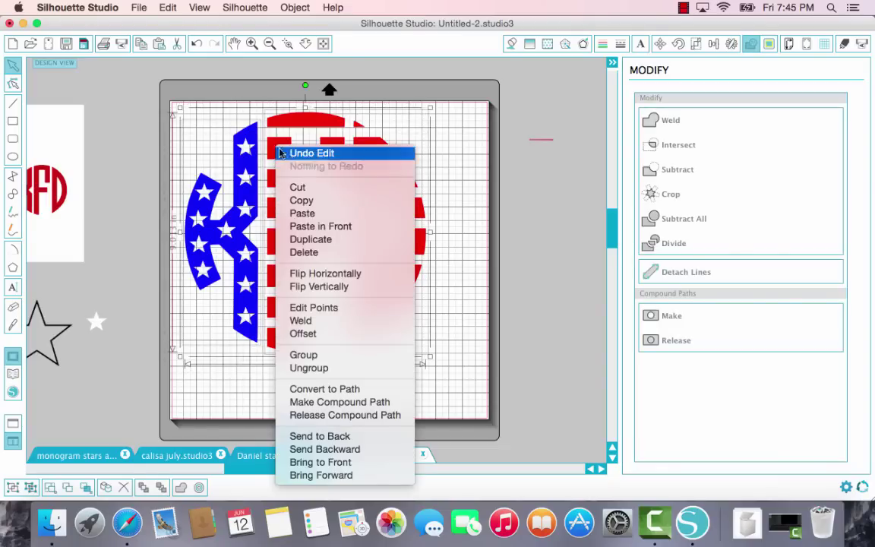
pyautogui.click(337, 275)
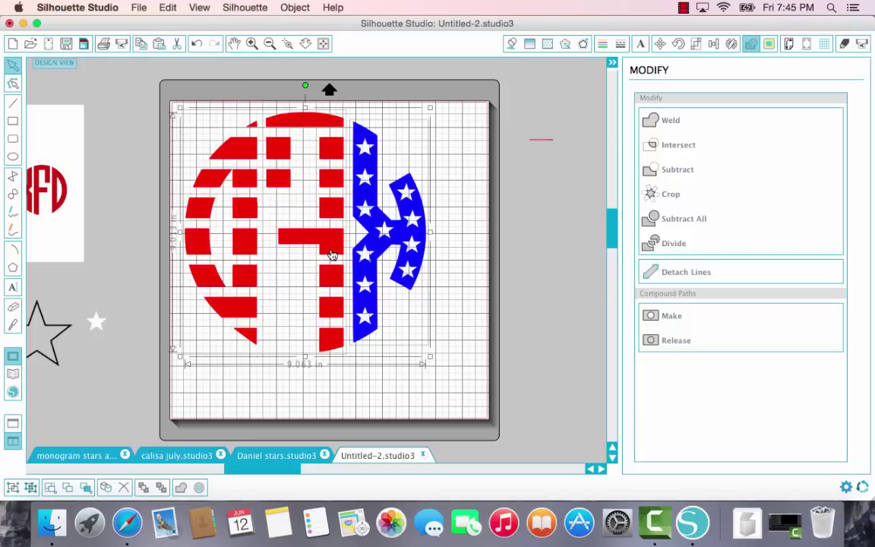
pyautogui.moveTo(332, 255); pyautogui.dragTo(322, 249)
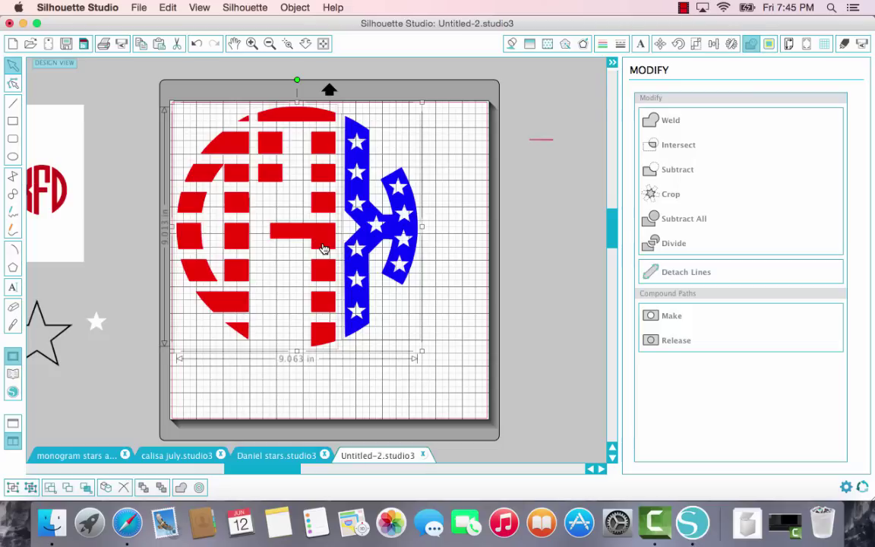
pyautogui.click(447, 328)
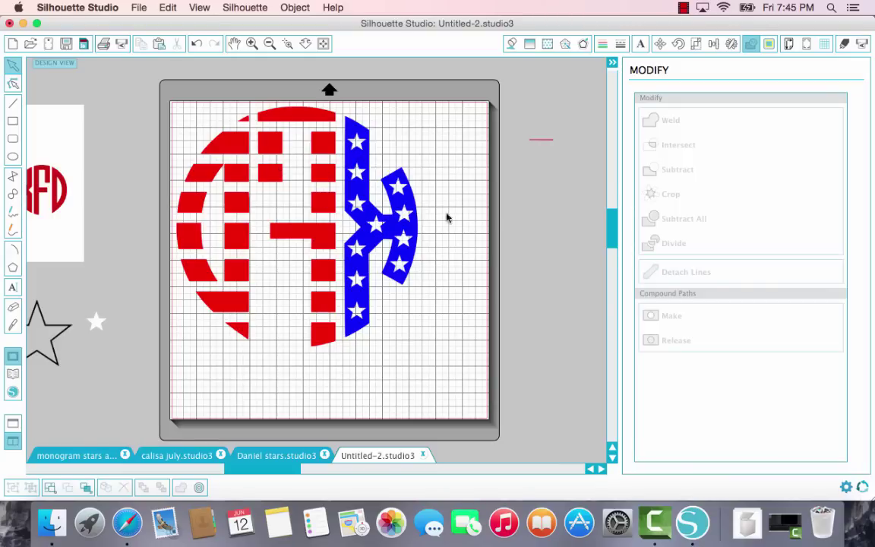
# In Cut Settings, set the blue star K's Cut Style to No Cut
pyautogui.click(845, 47)
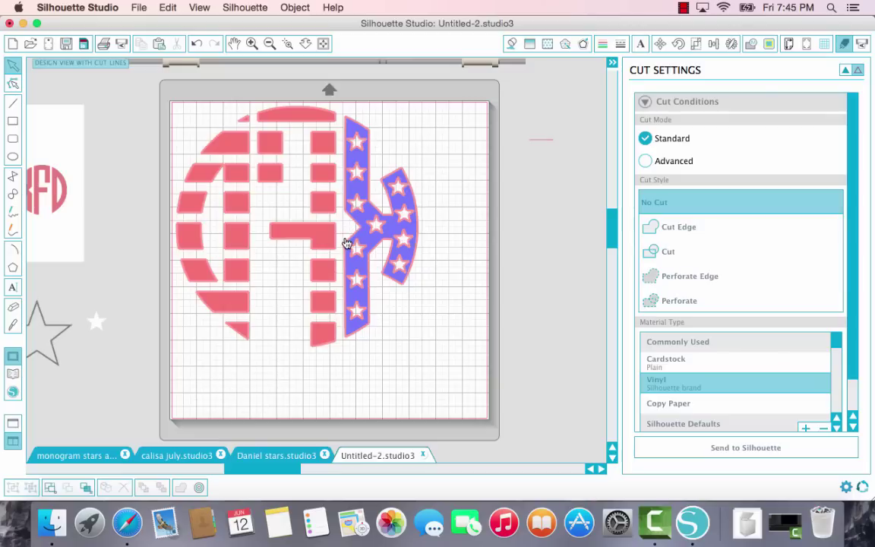
pyautogui.click(367, 296)
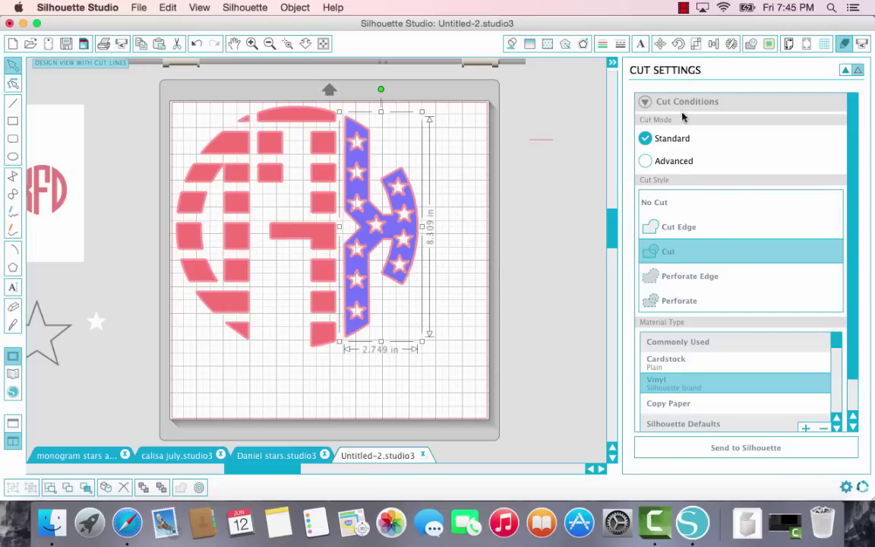
pyautogui.click(654, 203)
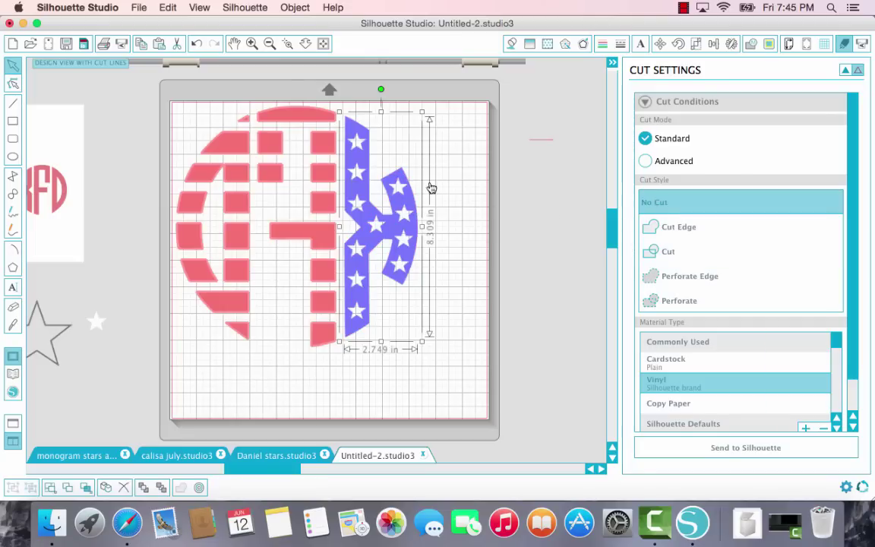
pyautogui.click(458, 264)
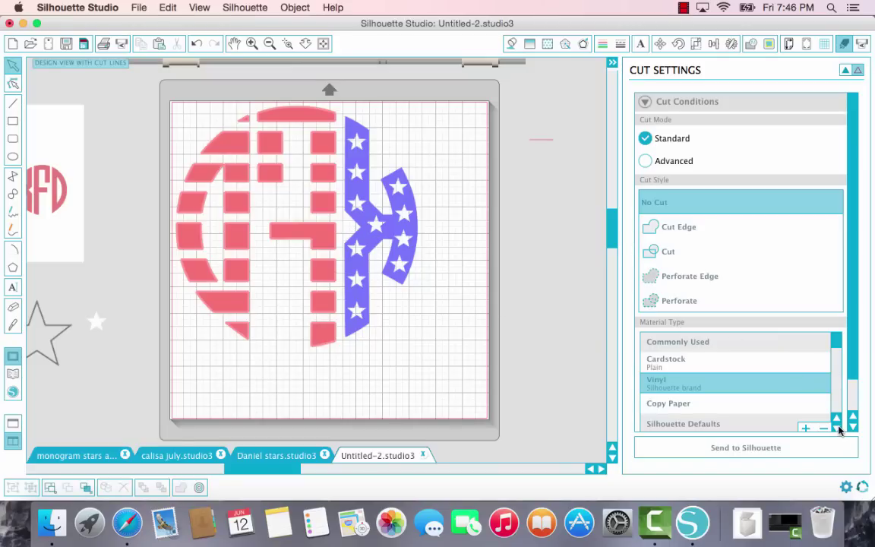
# Choose Heat Transfer Material (Smooth) as the material type
pyautogui.moveTo(837, 429); pyautogui.dragTo(838, 428)
pyautogui.scroll(-2, 741, 407)
pyautogui.scroll(-3, 729, 407)
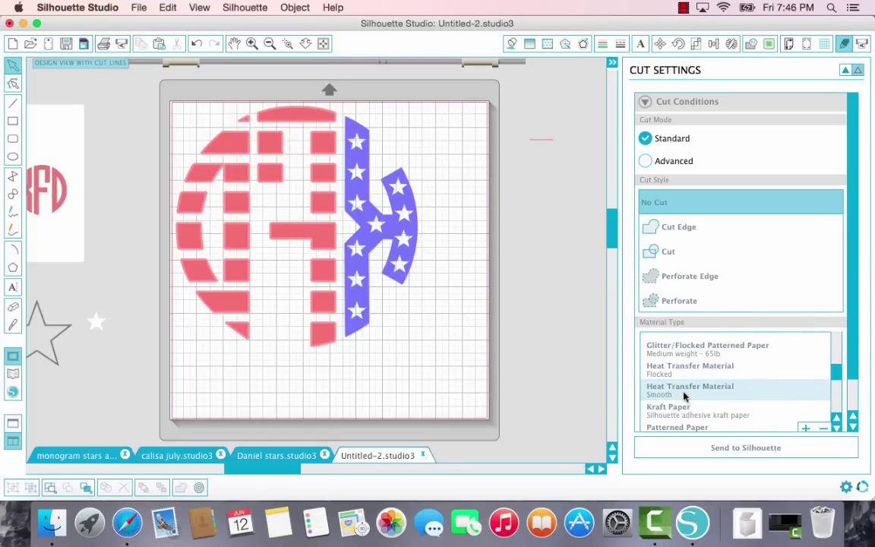
pyautogui.click(684, 396)
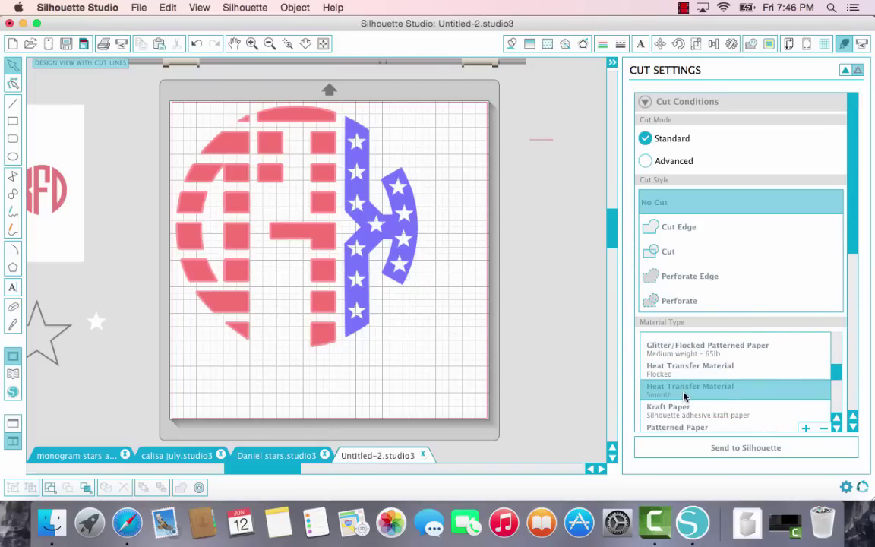
# Lower the cutting speed from 8 to 2
pyautogui.scroll(-5, 847, 382)
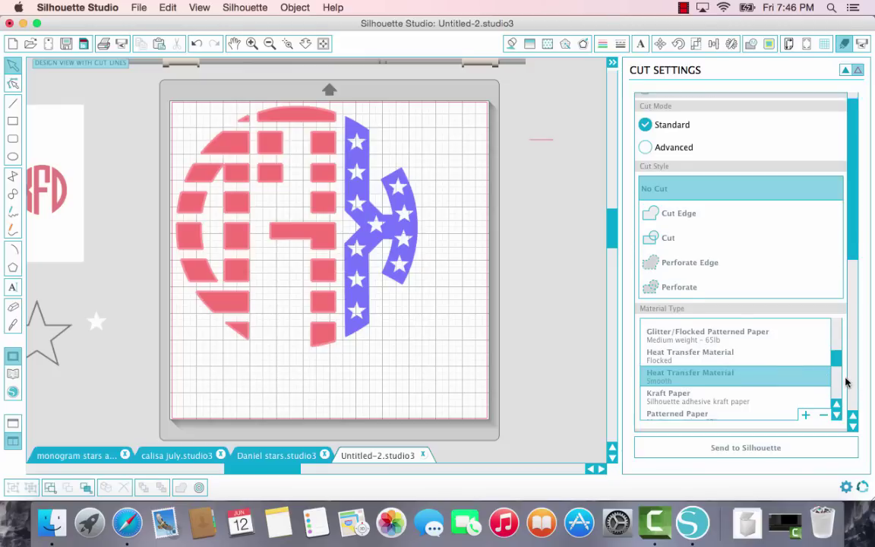
pyautogui.scroll(-5, 846, 381)
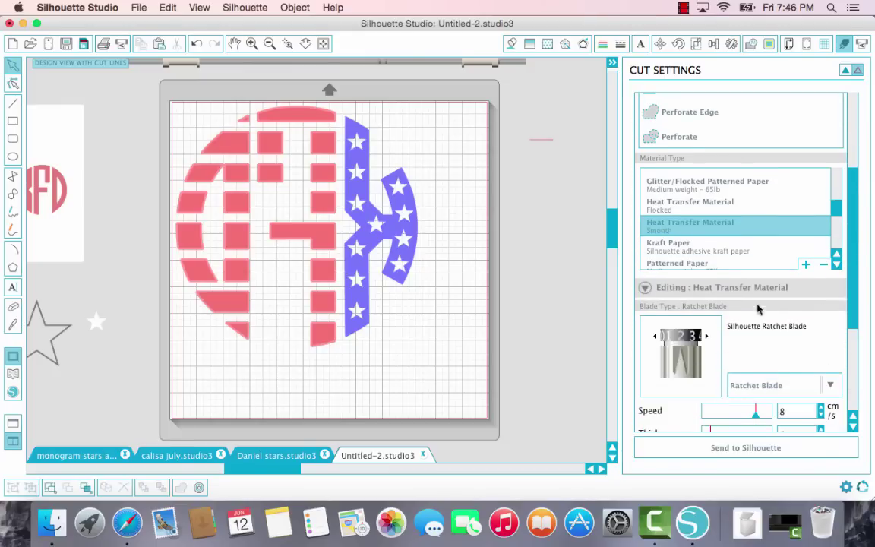
pyautogui.scroll(-4, 730, 296)
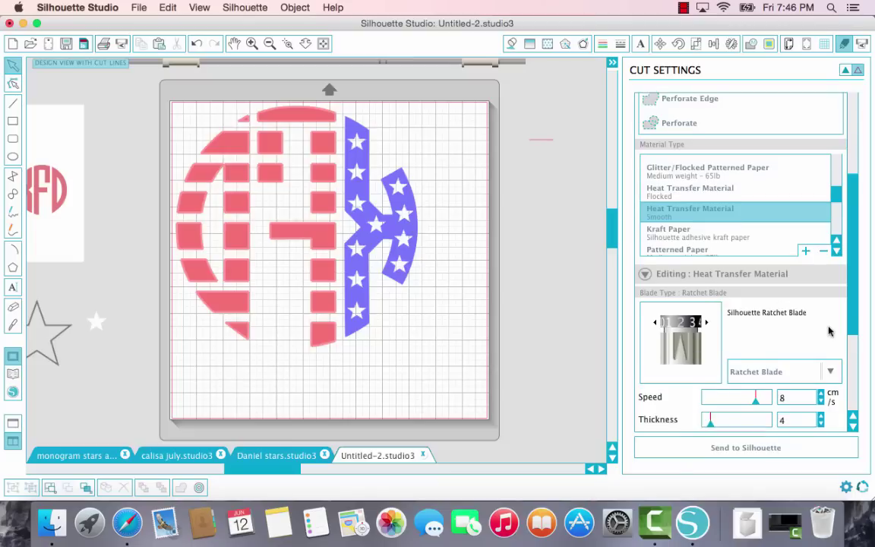
pyautogui.scroll(-2, 847, 341)
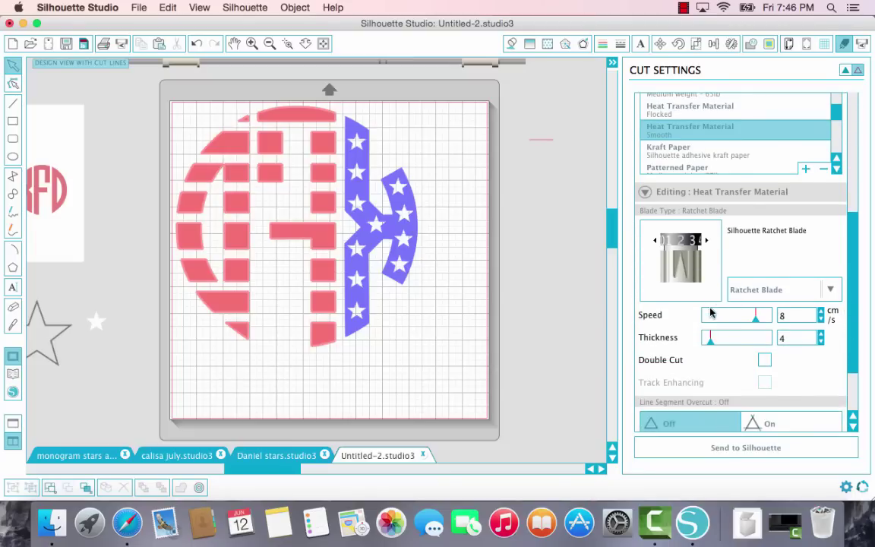
pyautogui.click(823, 320)
pyautogui.click(822, 320)
pyautogui.click(823, 320)
pyautogui.click(821, 320)
pyautogui.click(821, 320)
pyautogui.click(821, 320)
pyautogui.scroll(-2, 726, 342)
pyautogui.scroll(-2, 802, 375)
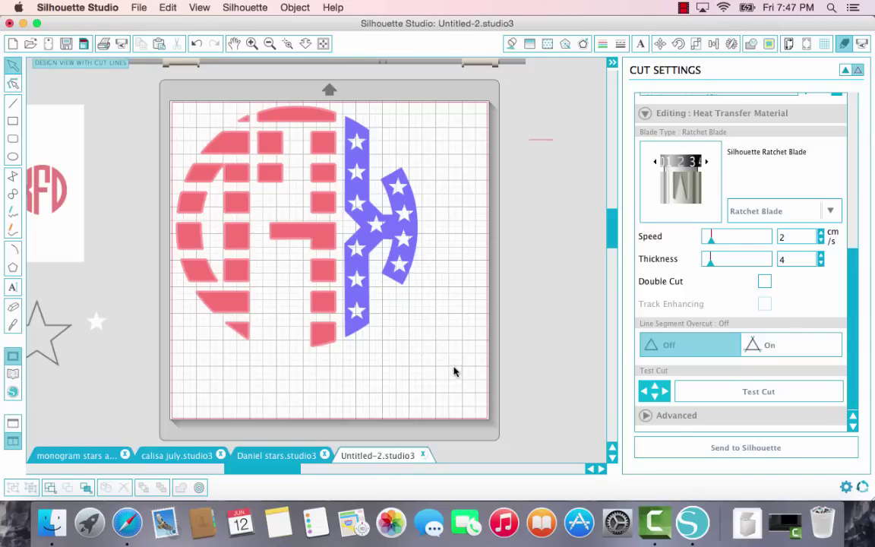
# Shift the whole monogram left, partly off the mat, then select the red F and D letters
pyautogui.moveTo(455, 367); pyautogui.dragTo(137, 103)
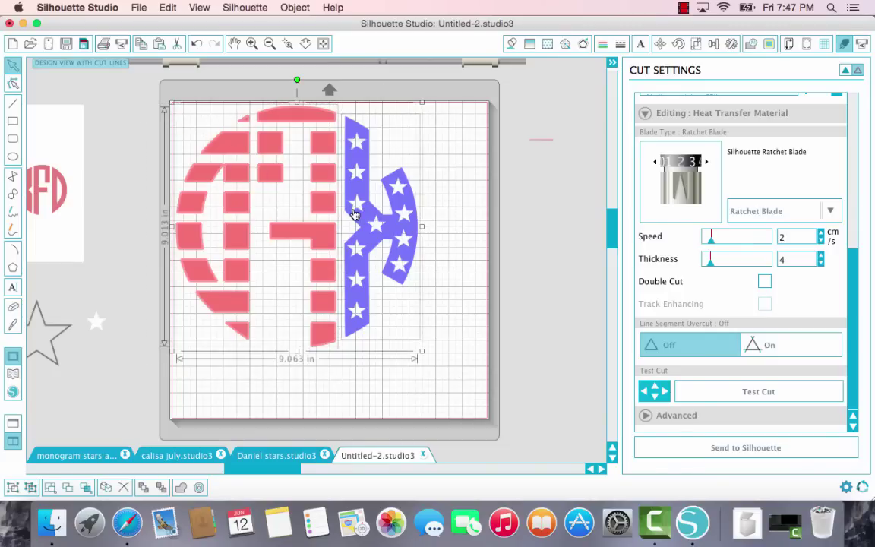
pyautogui.moveTo(344, 215); pyautogui.dragTo(185, 201)
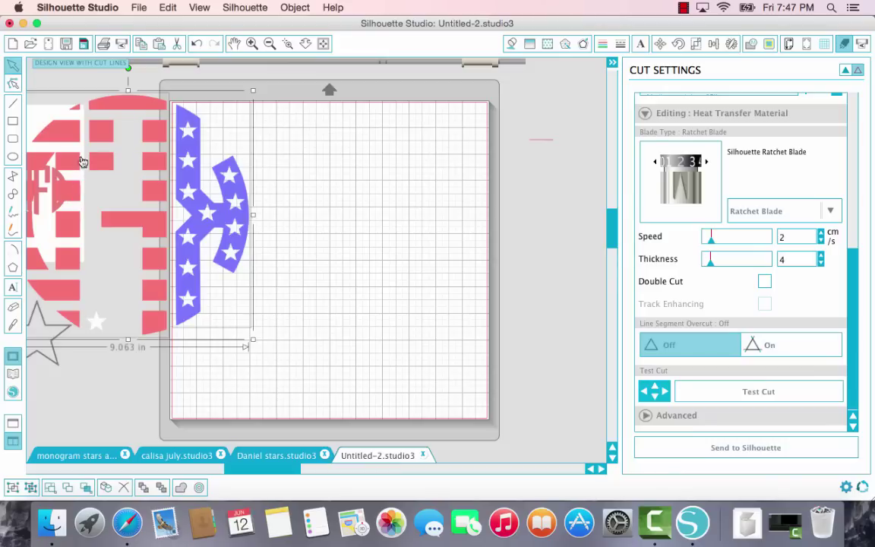
pyautogui.click(262, 165)
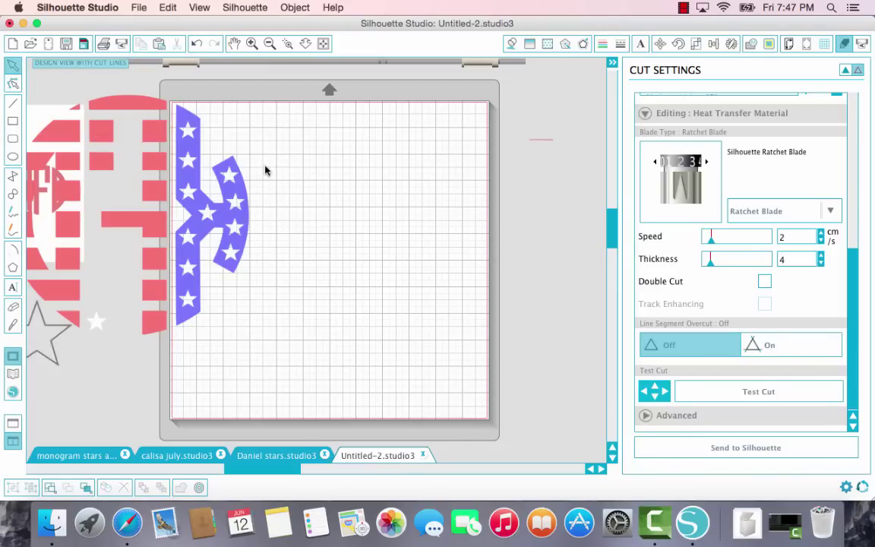
pyautogui.click(151, 114)
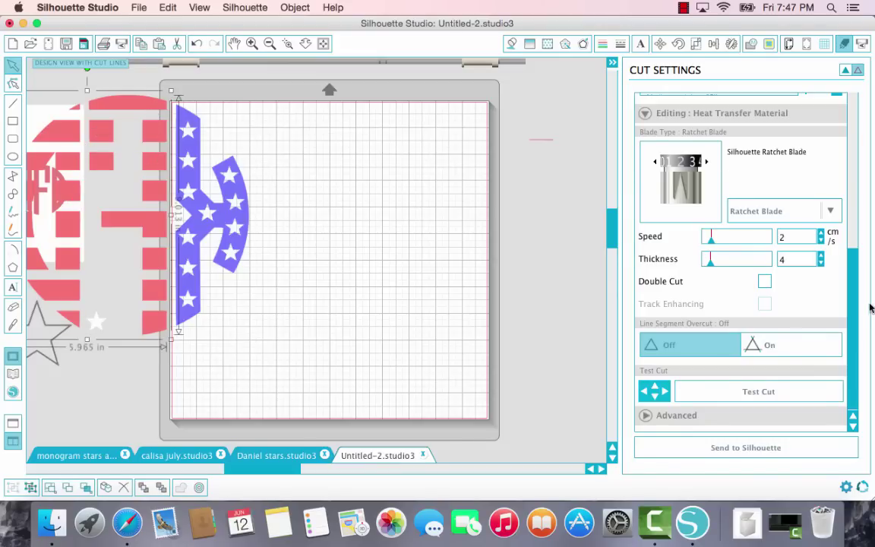
pyautogui.scroll(5, 841, 171)
pyautogui.scroll(3, 841, 171)
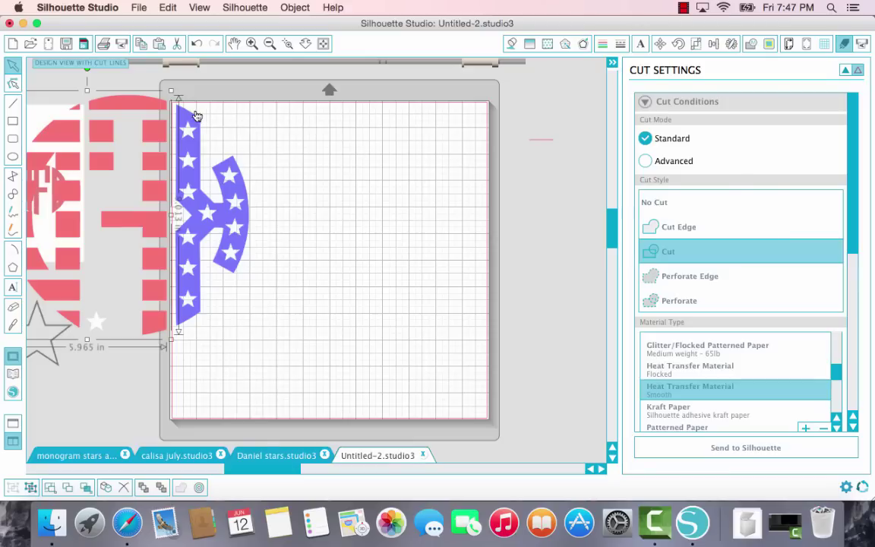
# Set the red F and D to No Cut and turn cutting back on for the blue K
pyautogui.click(659, 201)
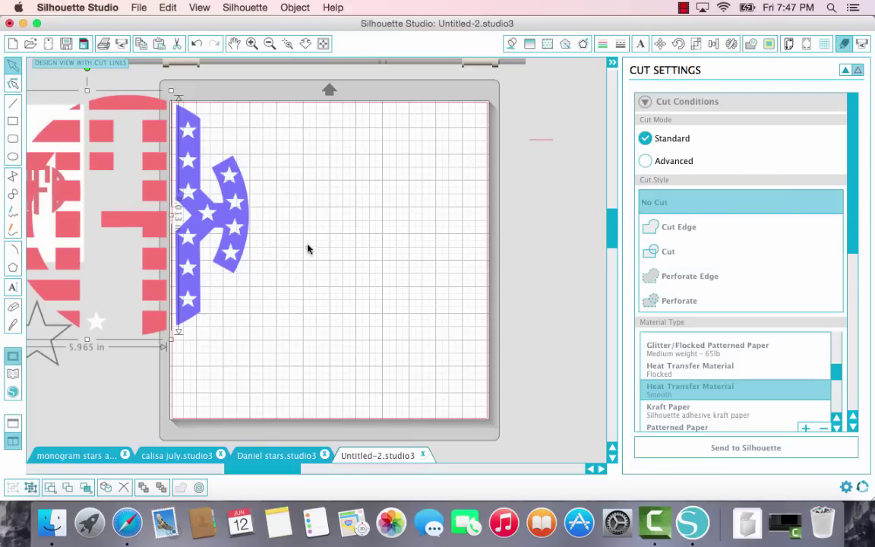
pyautogui.click(217, 210)
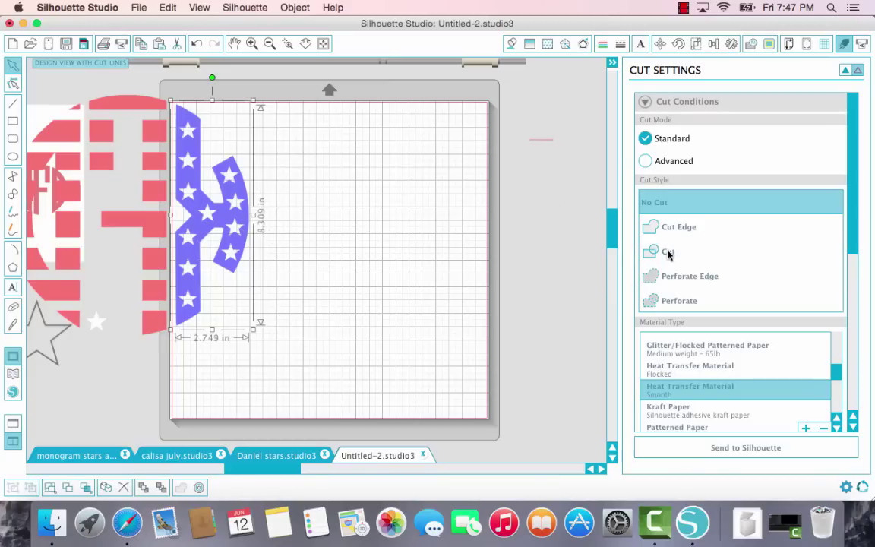
pyautogui.click(669, 253)
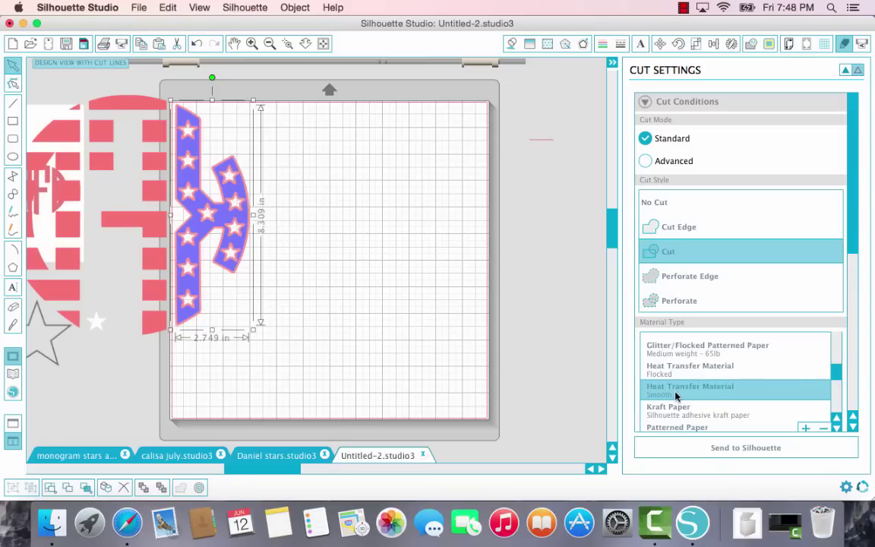
# Check the blade settings (speed 2, thickness 4), then deselect the blue K
pyautogui.scroll(-3, 844, 395)
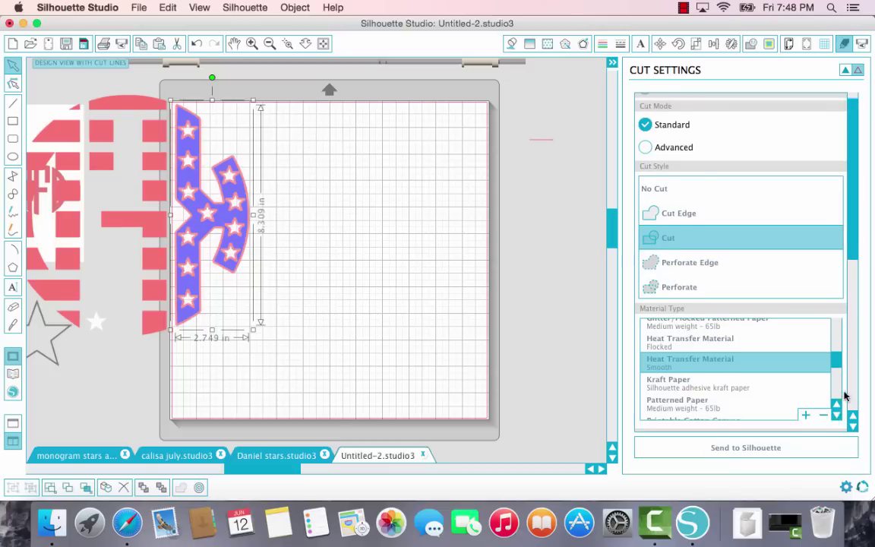
pyautogui.scroll(-10, 844, 397)
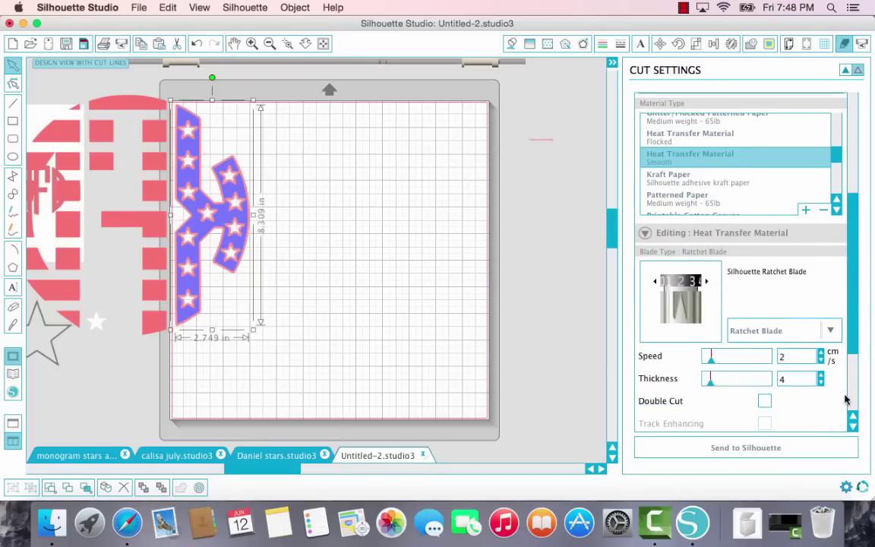
pyautogui.scroll(-2, 846, 397)
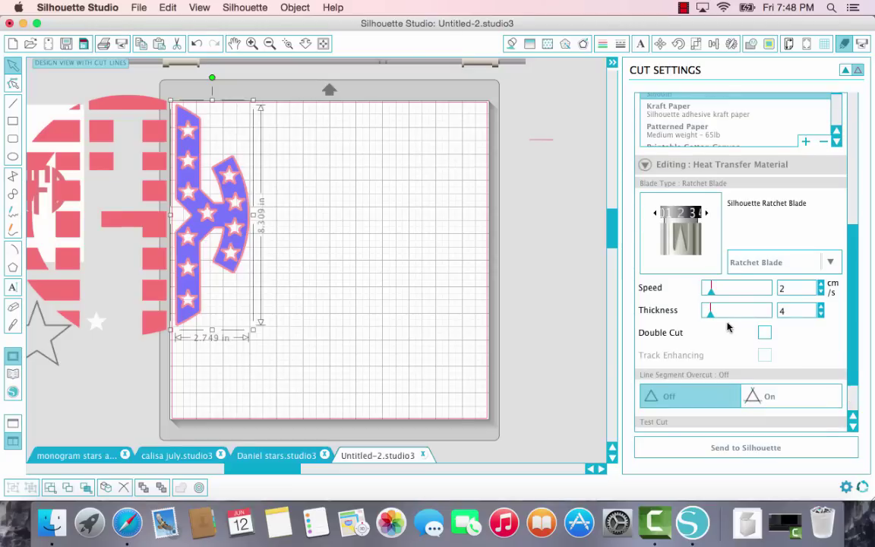
pyautogui.scroll(-3, 807, 333)
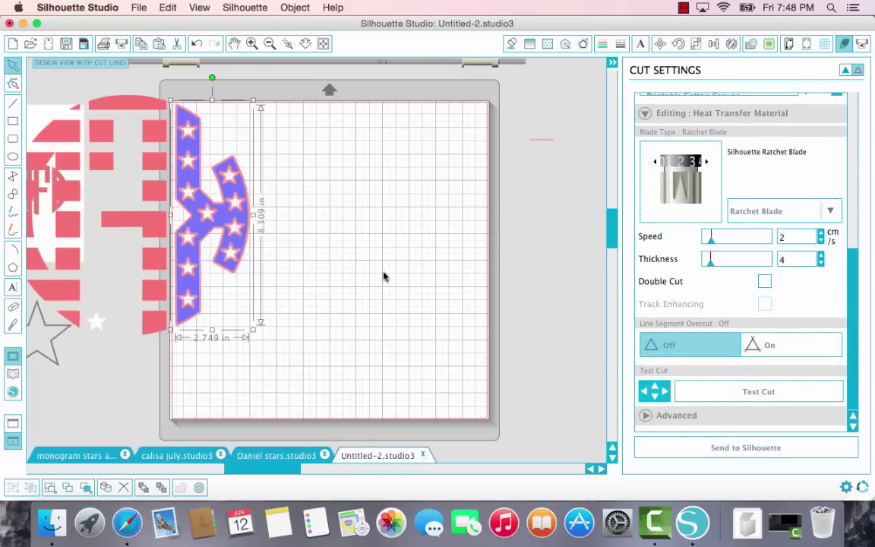
pyautogui.click(360, 354)
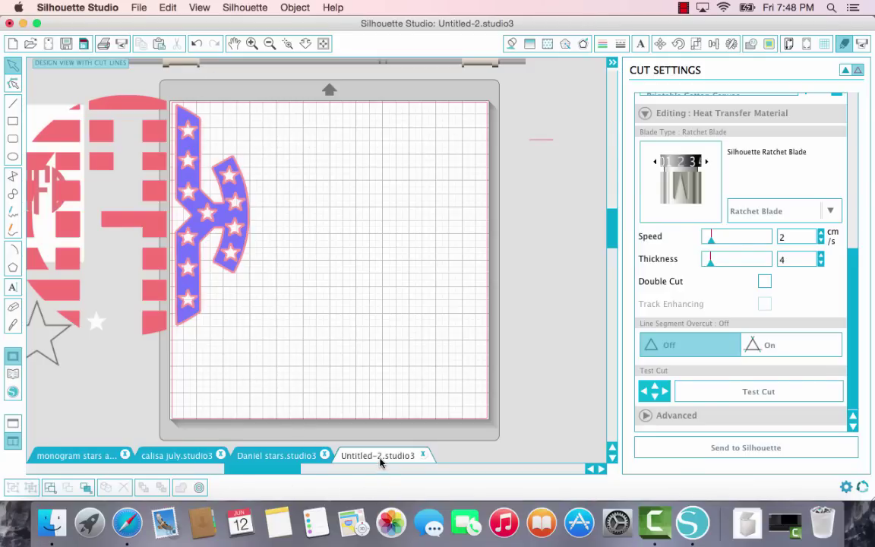
pyautogui.click(99, 455)
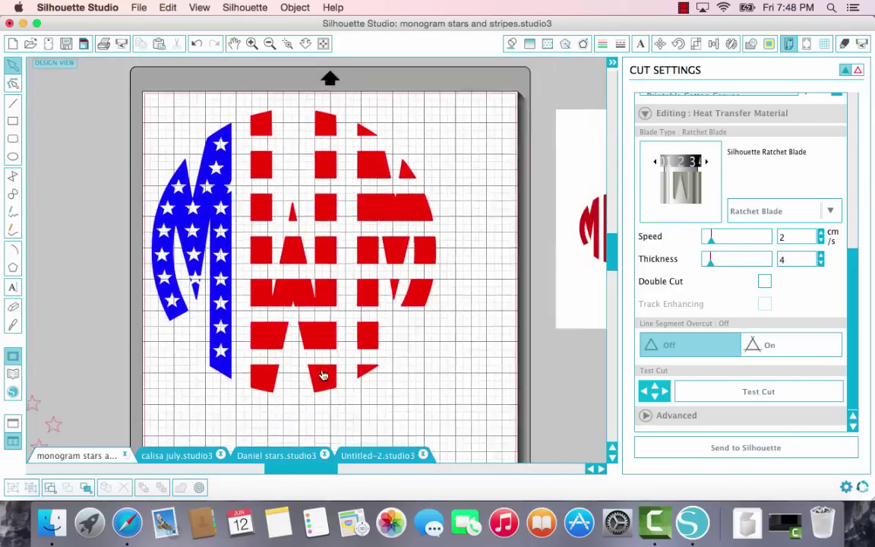